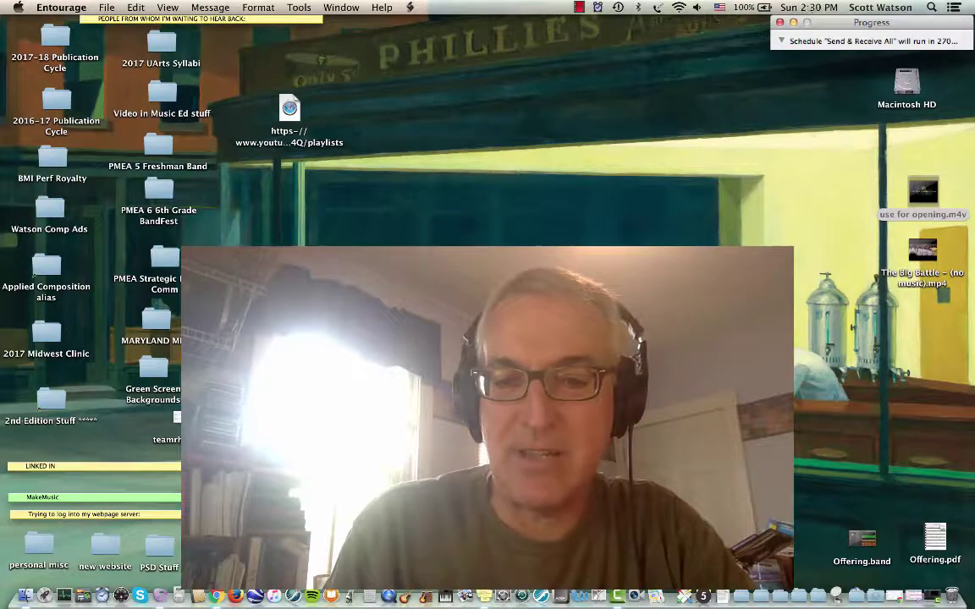
Step: Launch iMovie from the Multimedia Apps collection
left_click(687, 597)
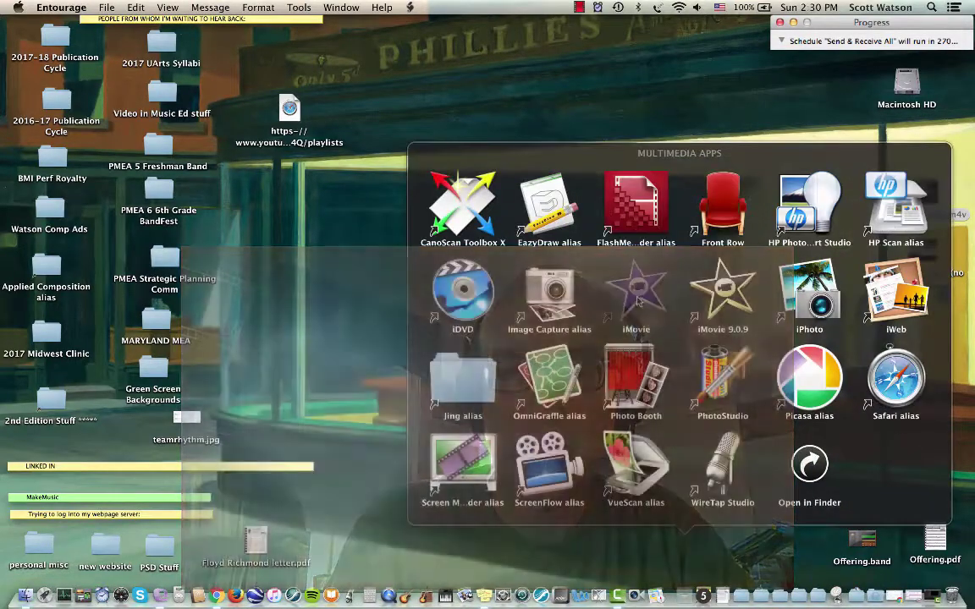
left_click(638, 301)
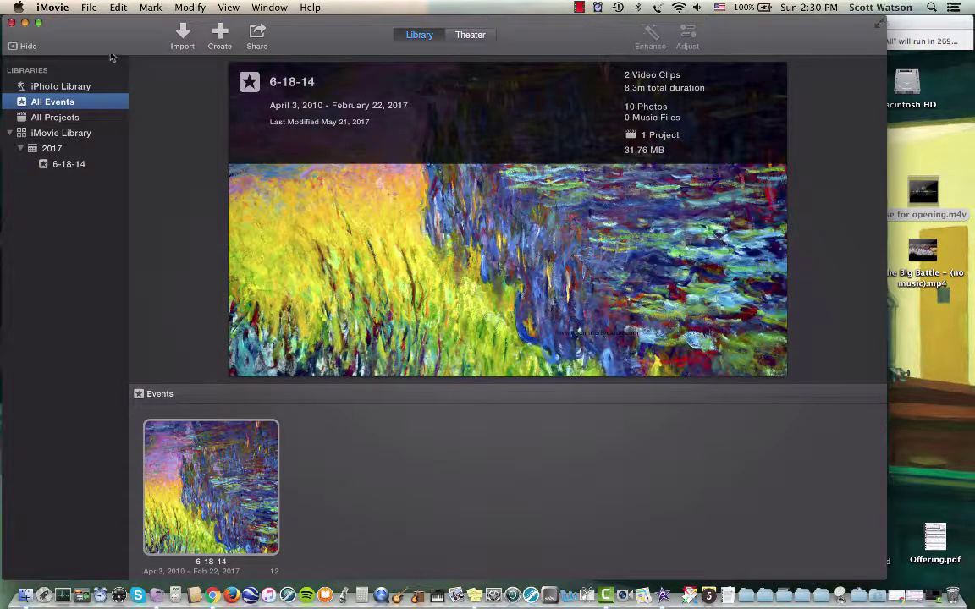
left_click(89, 9)
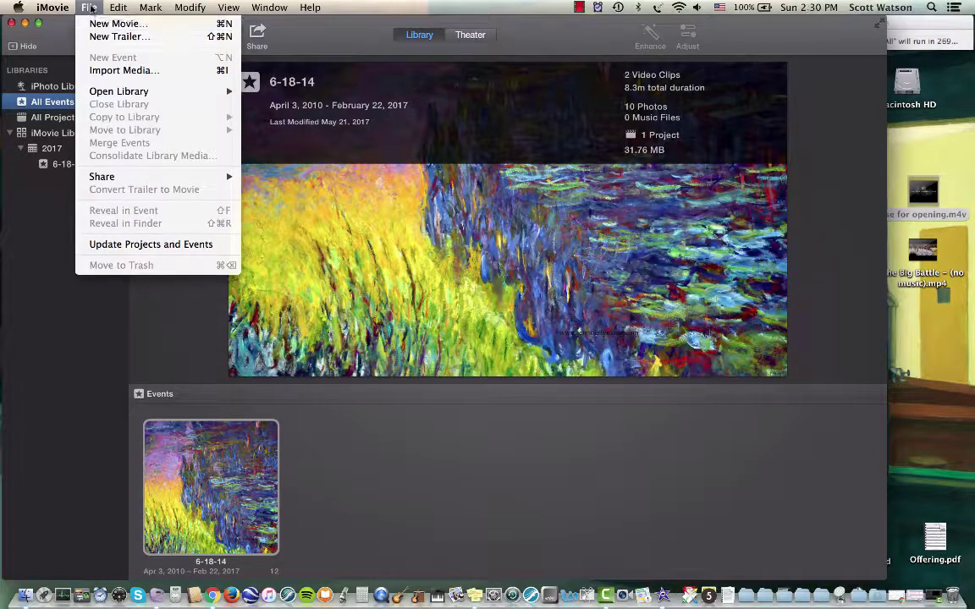
left_click(71, 179)
Step: Create a new empty event named 5-21-17 in the 2017 library folder
left_click(55, 149)
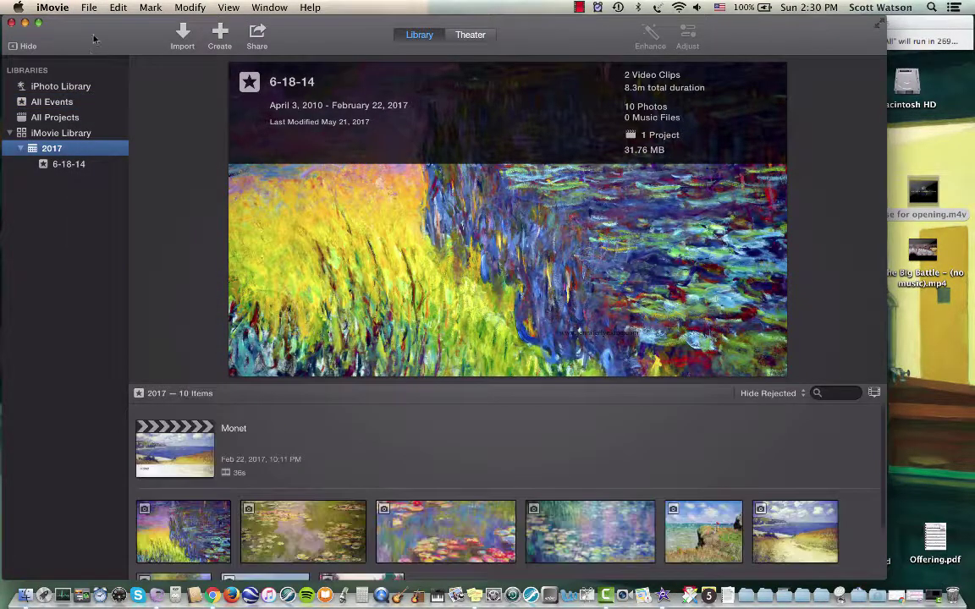
left_click(88, 8)
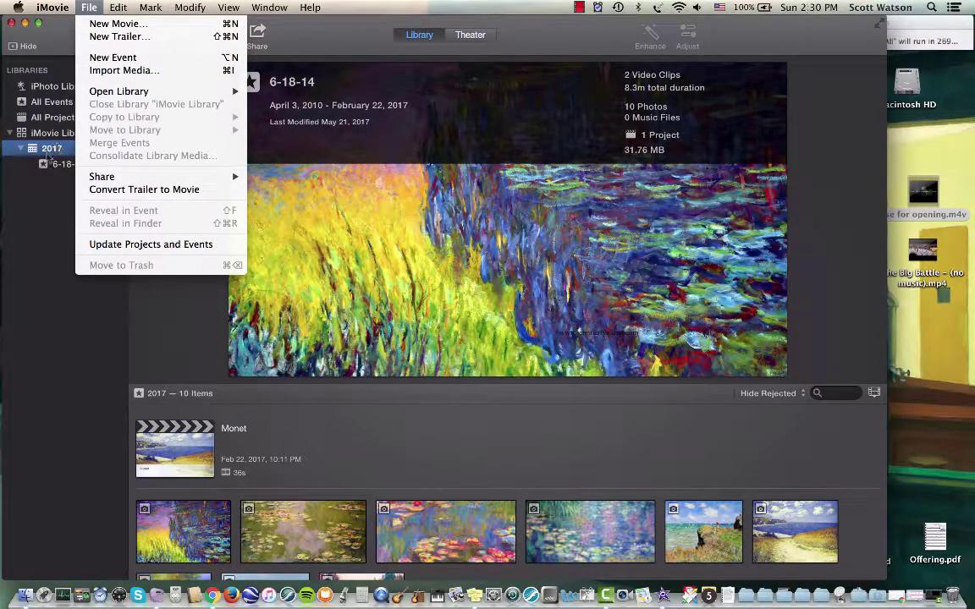
left_click(178, 59)
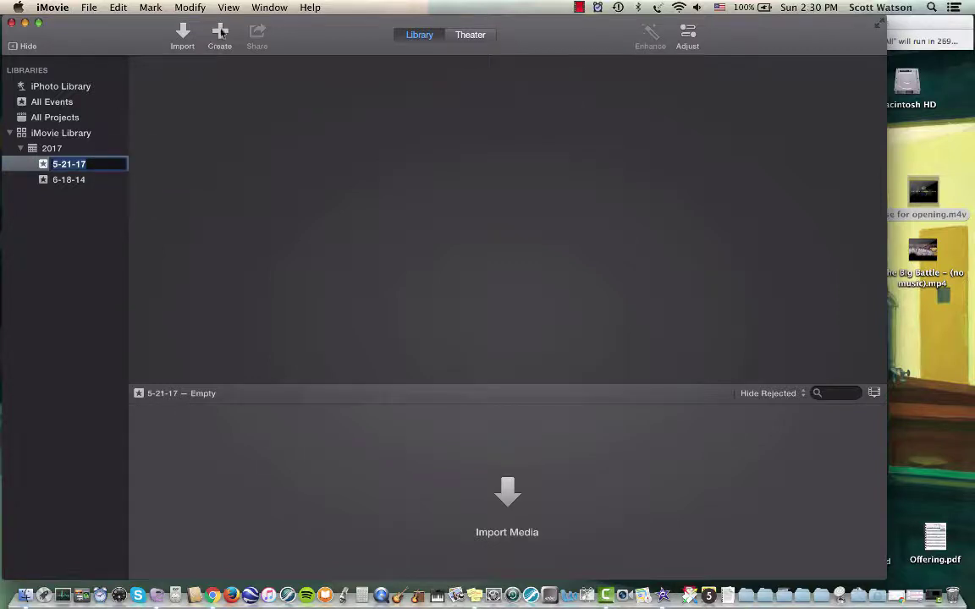
left_click(92, 7)
Step: Create a No Theme movie named 'Adding Titles and Transitions' in the 5-21-17 event
left_click(94, 25)
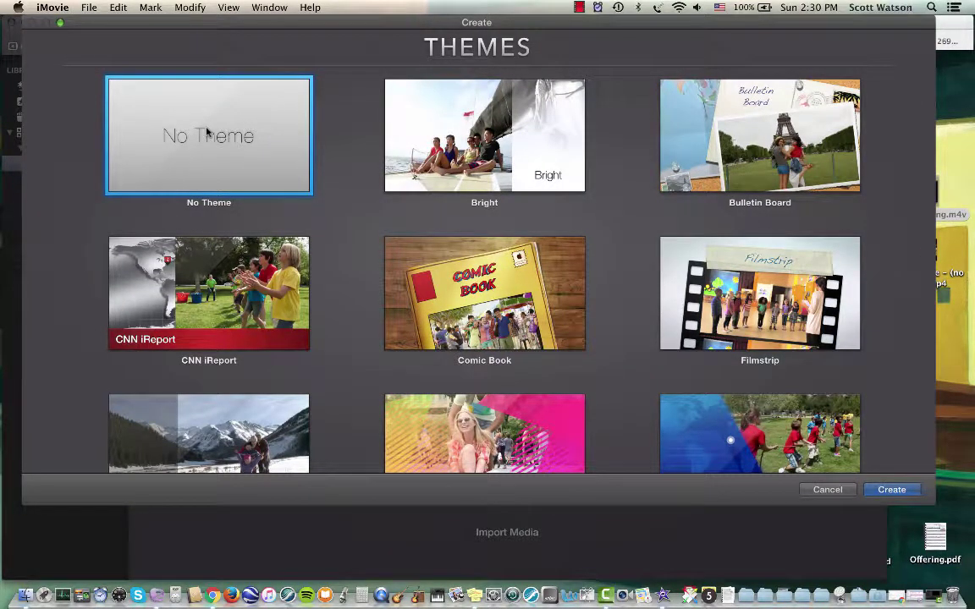
left_click(895, 492)
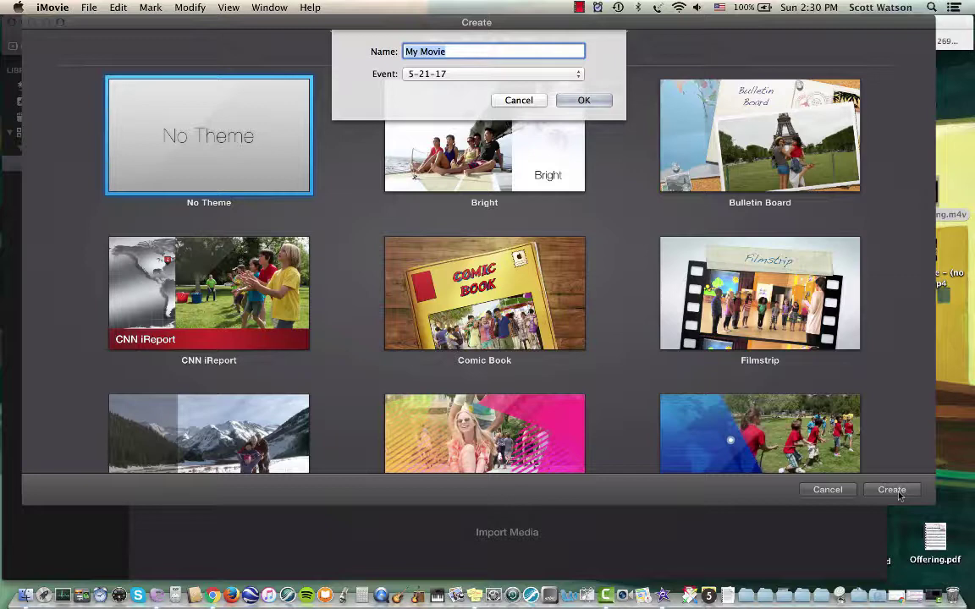
type("Adding Tt")
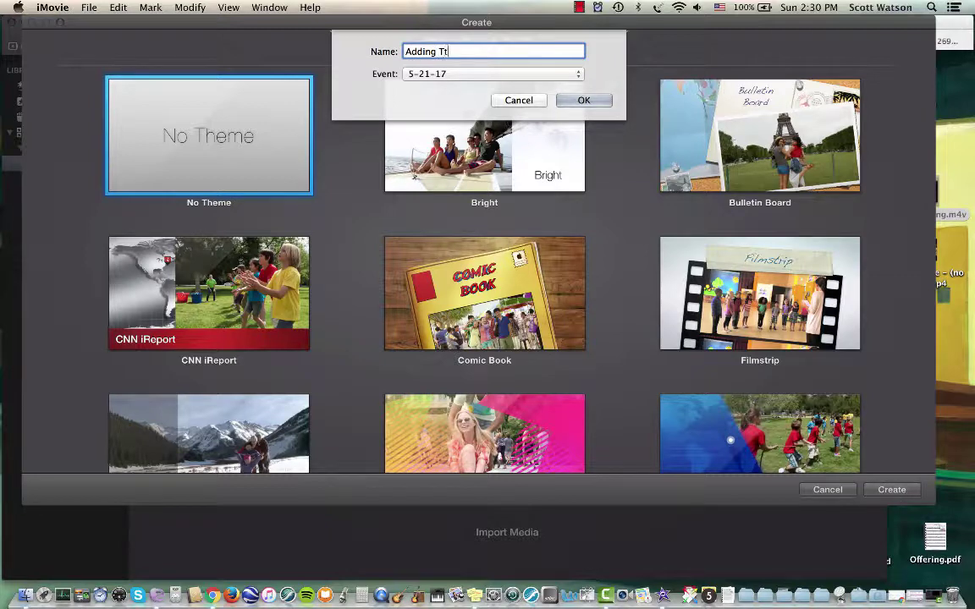
type("itl")
key("BackSpace")
key("BackSpace")
key("BackSpace")
key("BackSpace")
type("itl")
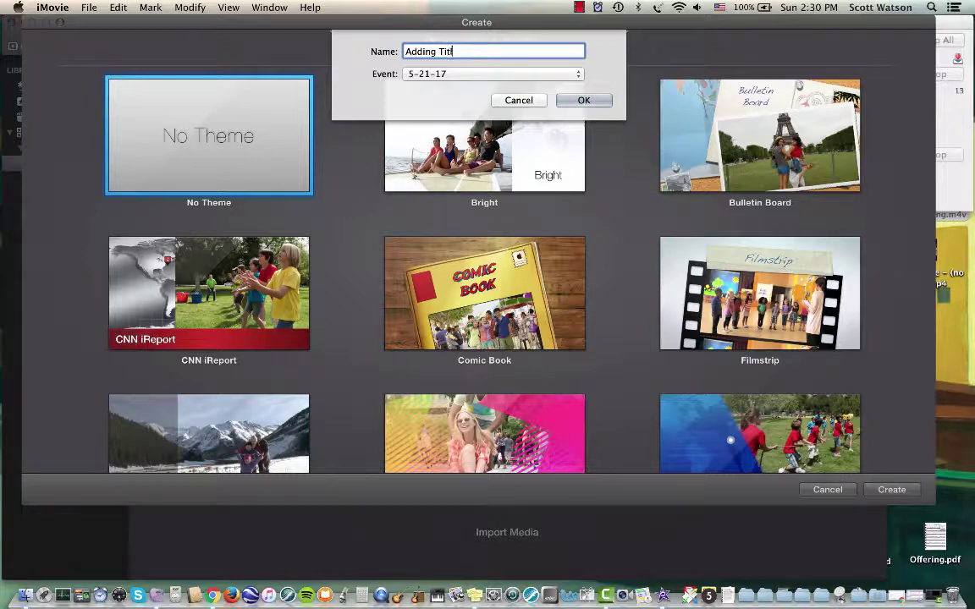
type("es and Transistions")
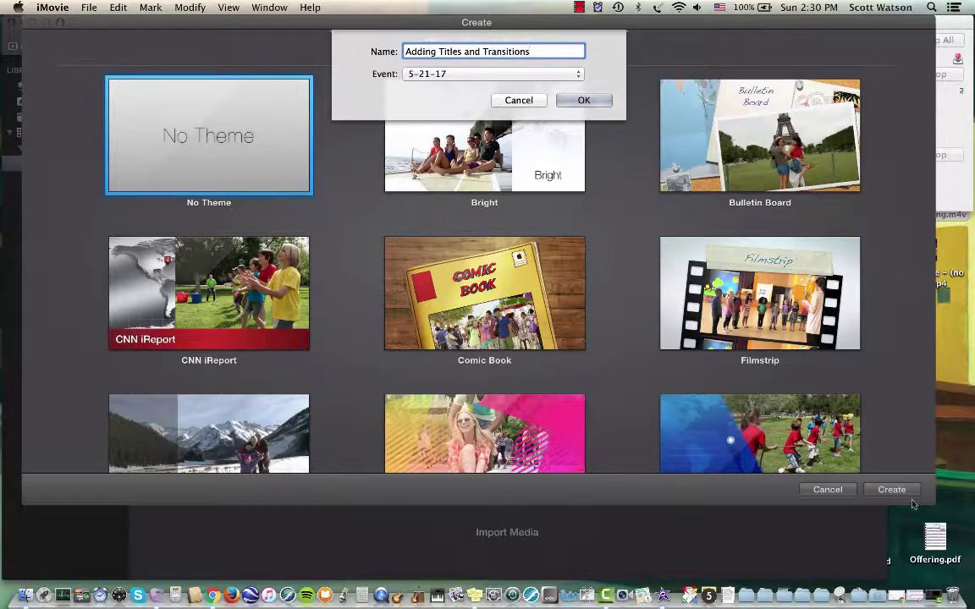
left_click(584, 101)
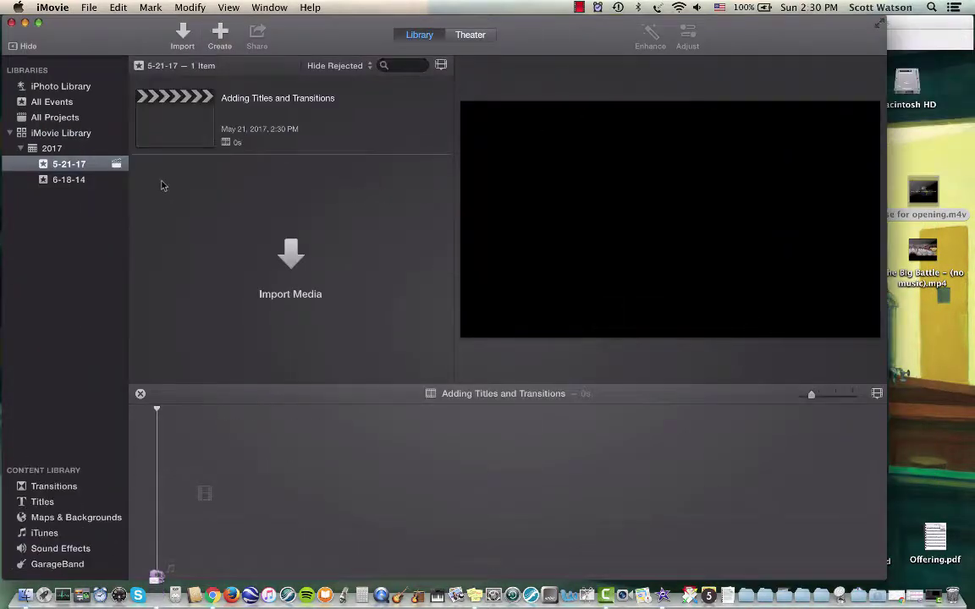
Step: Import the opening clip and 'The Big Battle (no music).mp4' from the desktop into 5-21-17
mouse_move(660, 299)
left_click_drag(928, 193, 247, 211)
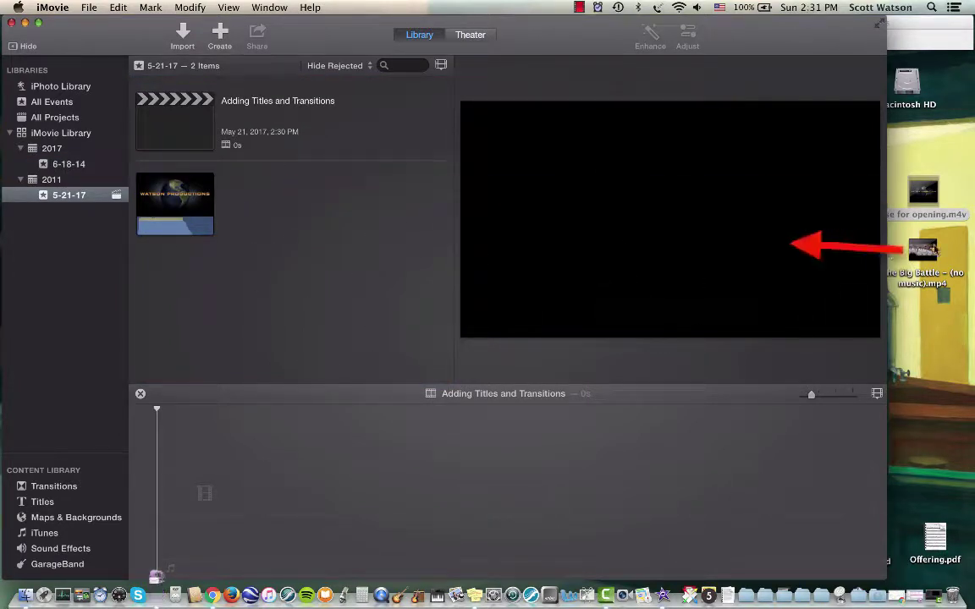
left_click(924, 252)
left_click_drag(924, 252, 308, 224)
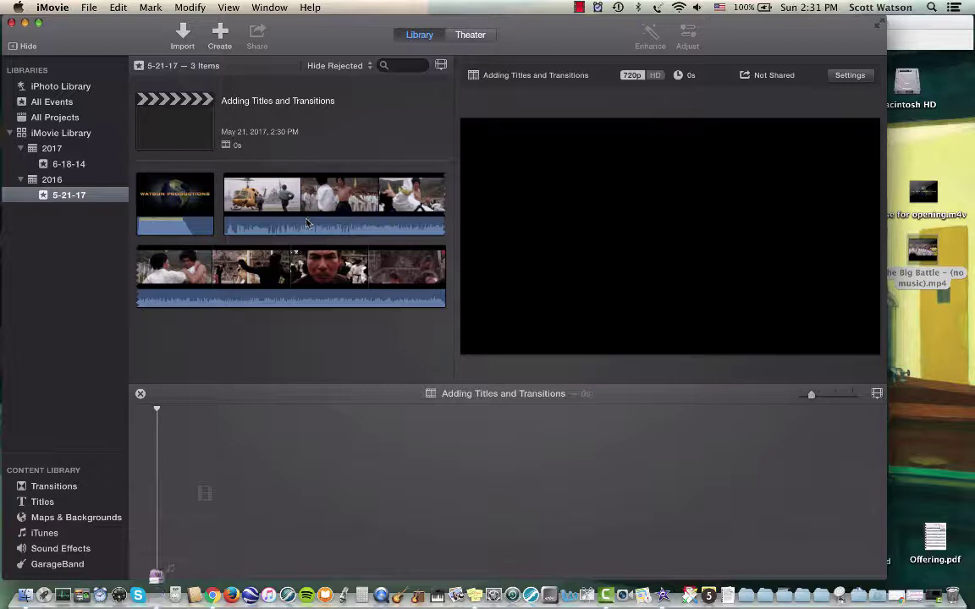
Step: Add the Watson Productions opening clip to the movie, then delete it from the timeline
left_click(172, 200)
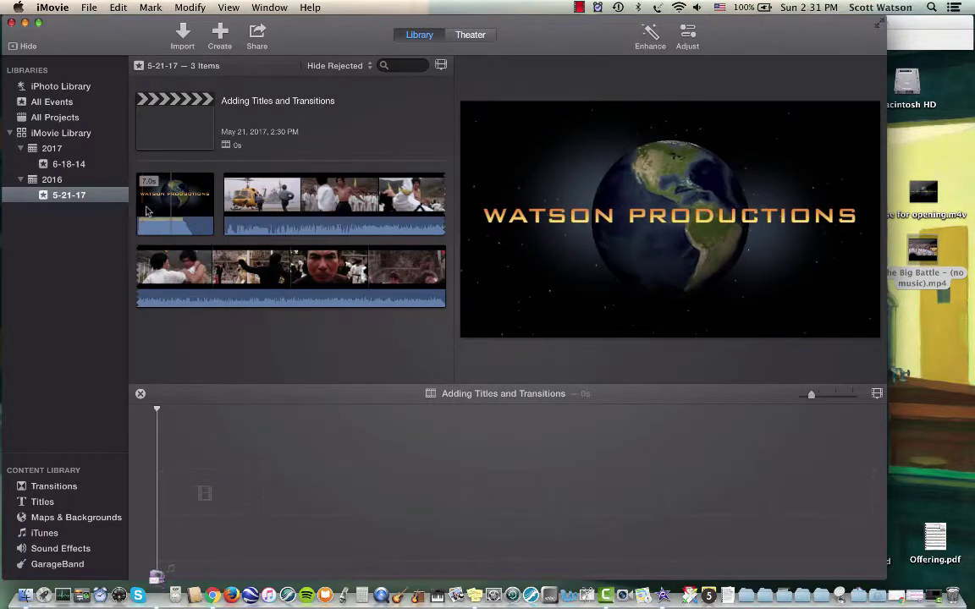
left_click(510, 450)
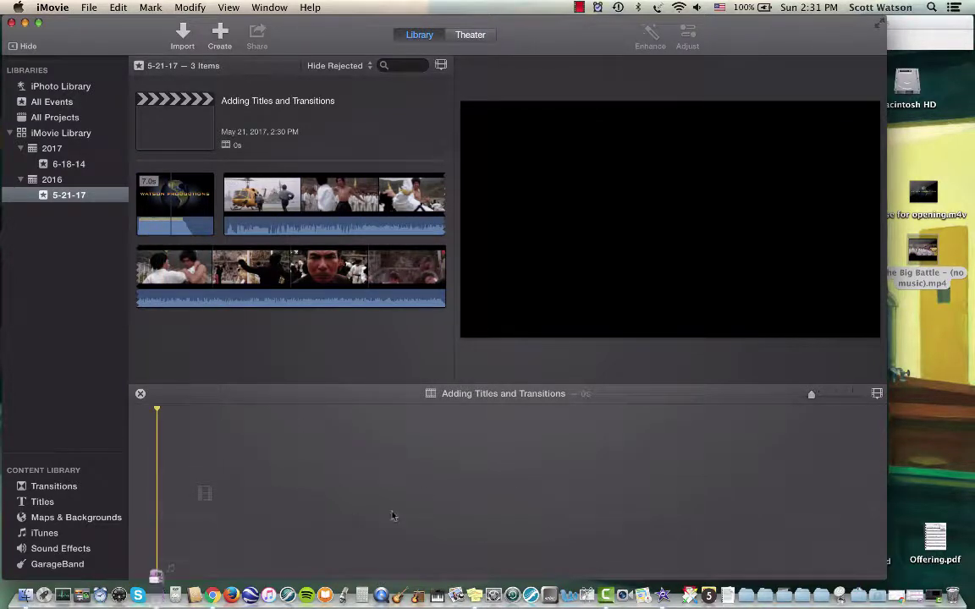
left_click(105, 575)
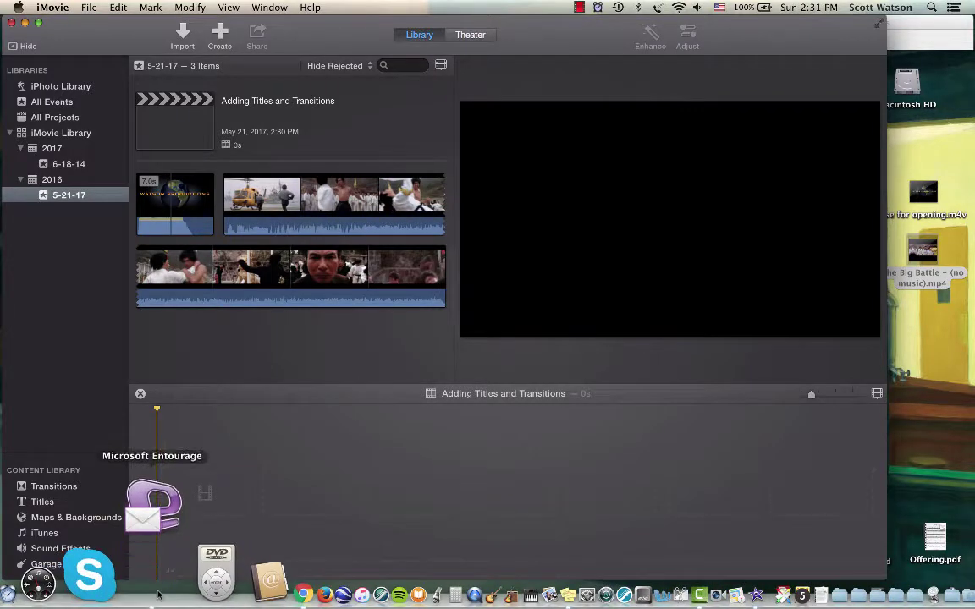
left_click(213, 445)
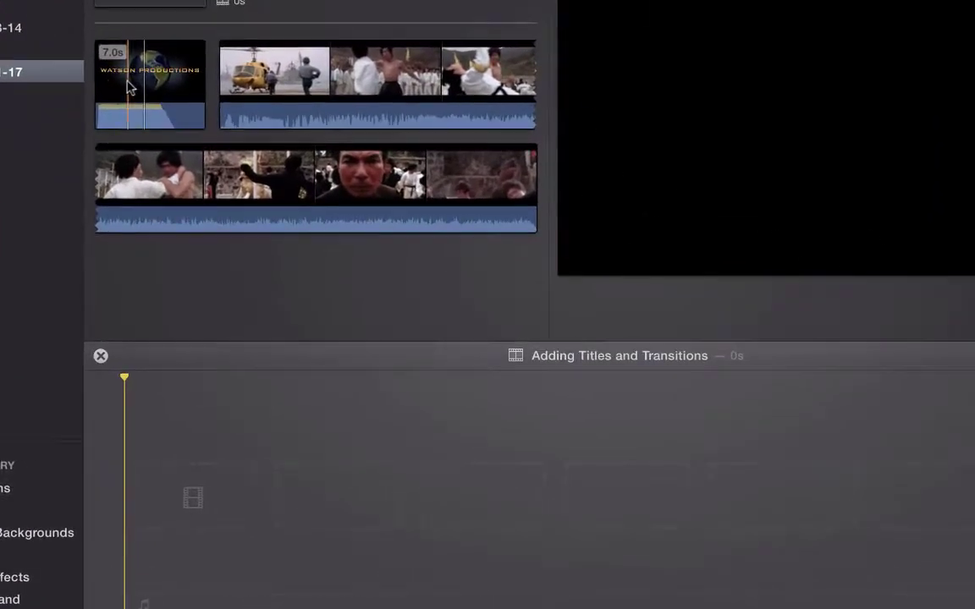
mouse_move(95, 91)
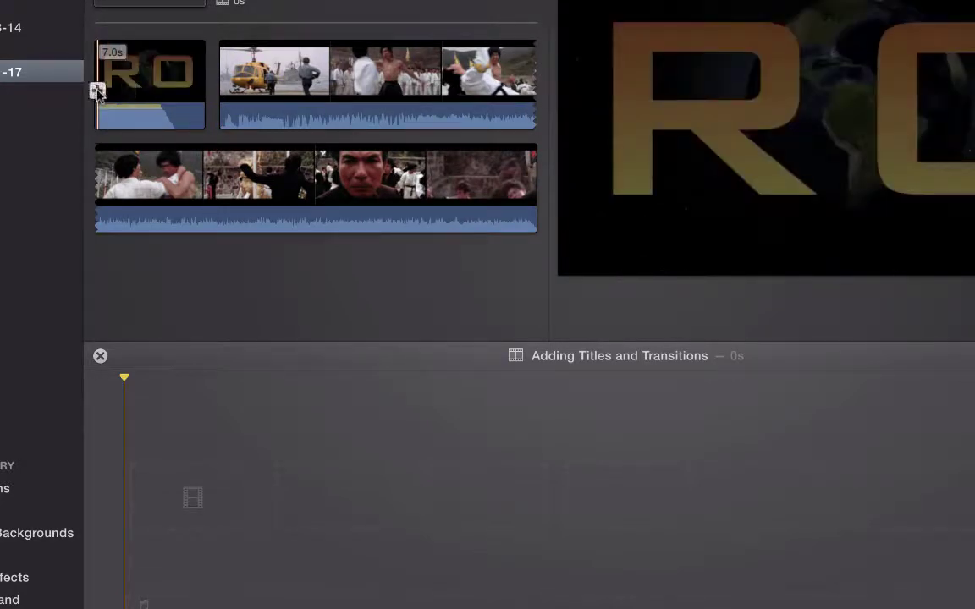
left_click(97, 90)
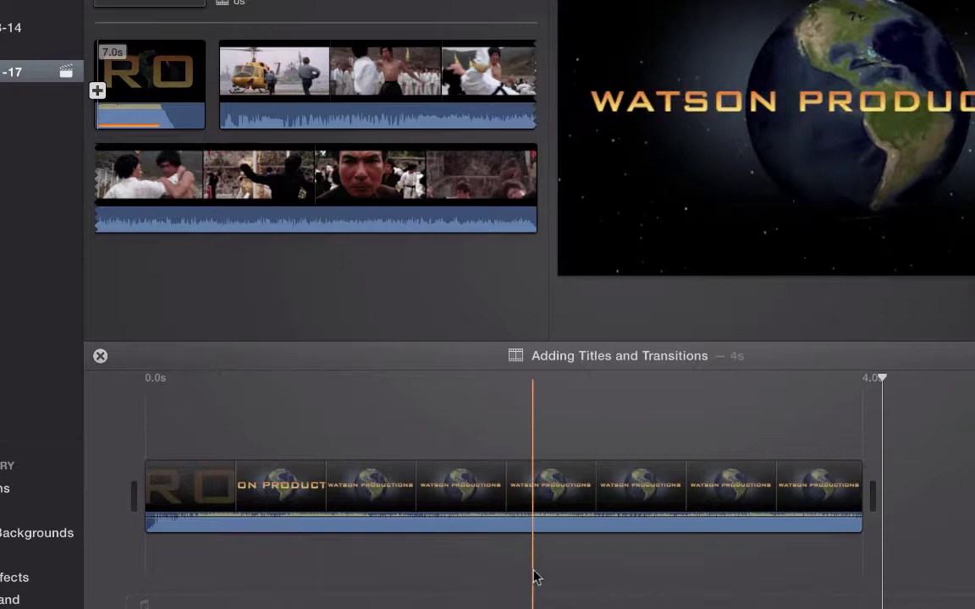
left_click_drag(964, 544, 59, 427)
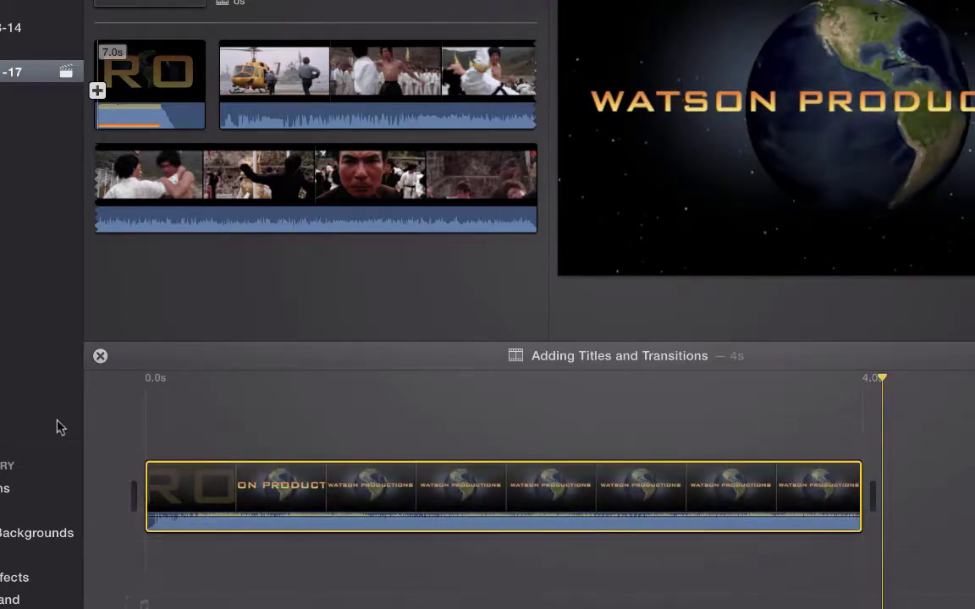
key("Delete")
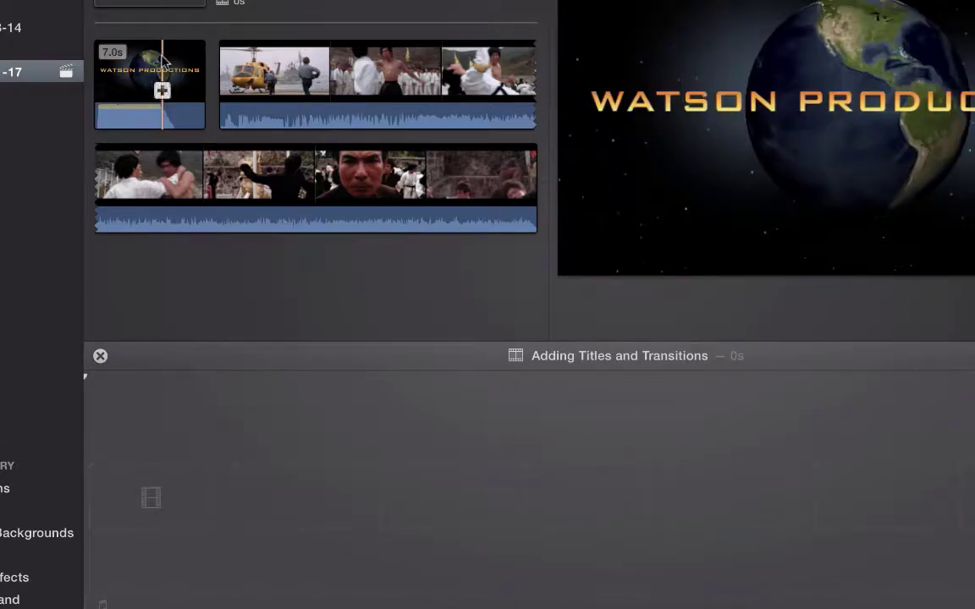
Step: Put all event clips, opening clip then battle footage, onto the timeline for a 3m 35s movie
key("super+a")
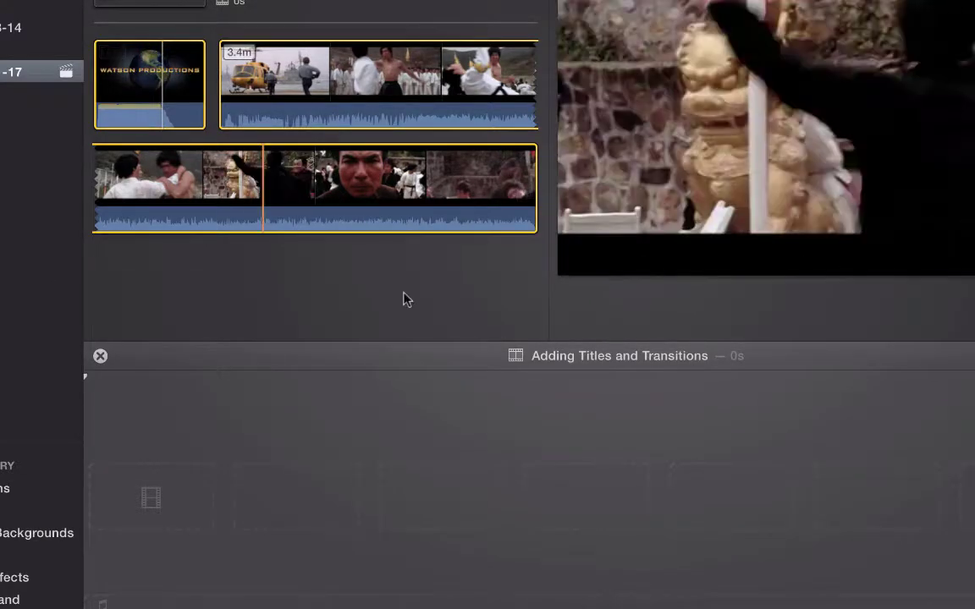
left_click_drag(505, 279, 78, 28)
left_click_drag(127, 96, 104, 489)
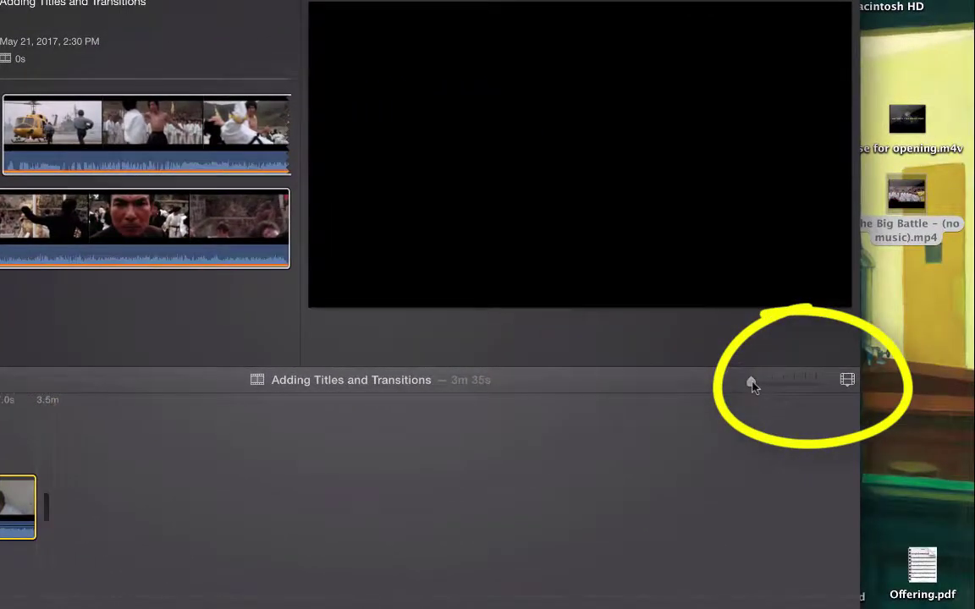
left_click_drag(750, 383, 762, 385)
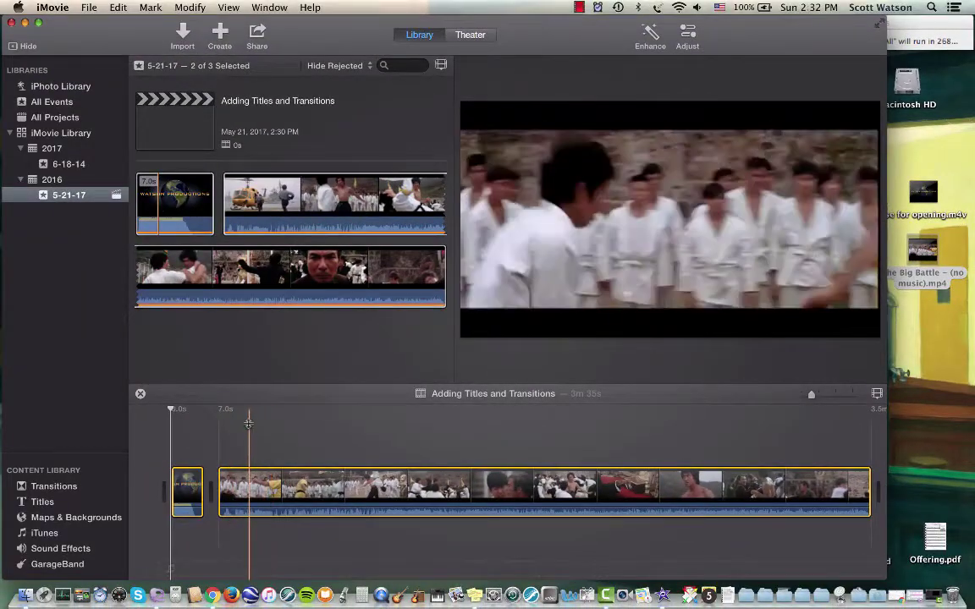
Step: Place a 4-second Standard title between the opening clip and the battle footage
left_click(279, 267)
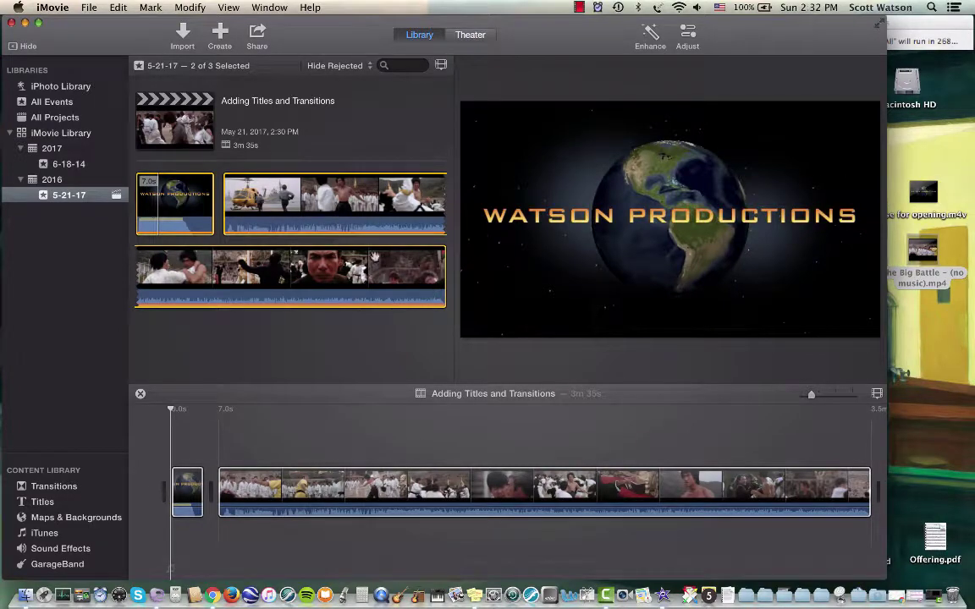
left_click(232, 451)
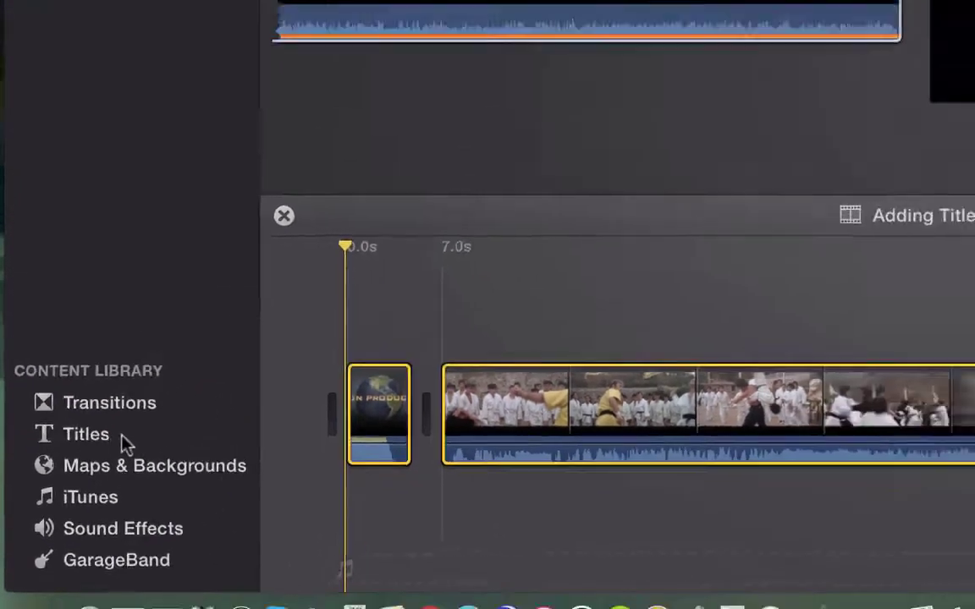
left_click(153, 407)
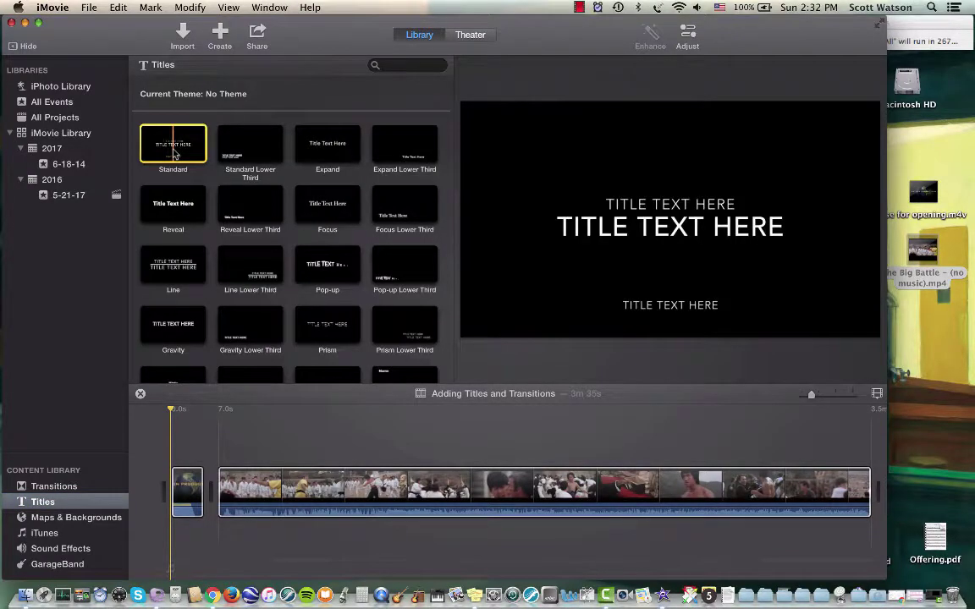
left_click_drag(174, 154, 202, 508)
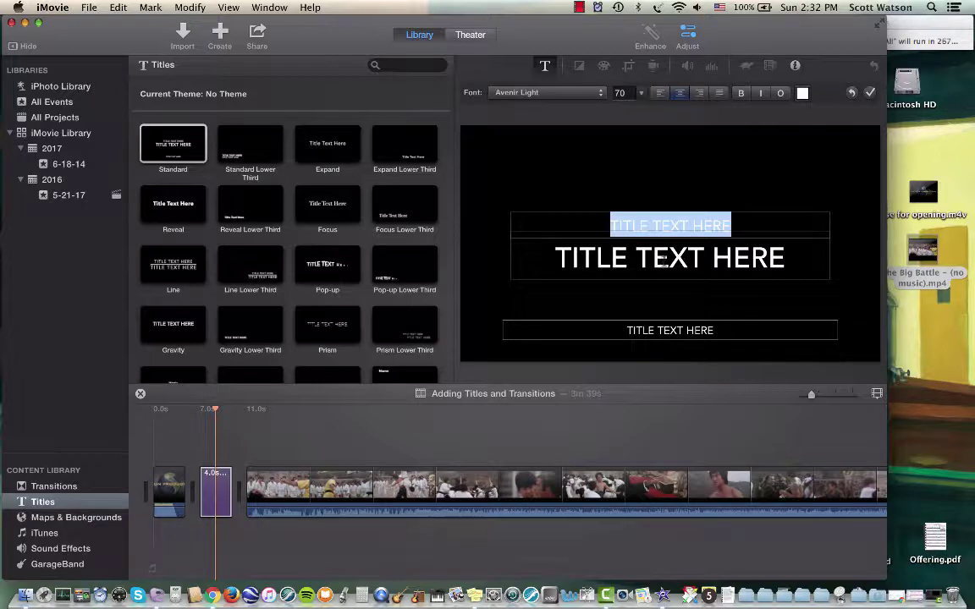
Step: Set the title to 'BRUCE LEE IN ACTION' with a production credit line, clearing the top placeholder
triple_click(660, 262)
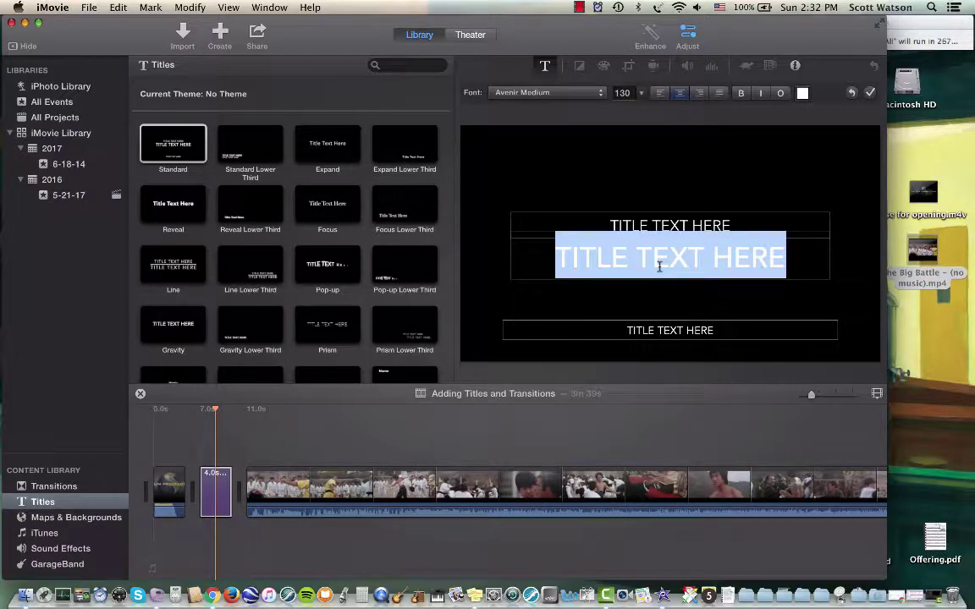
type("BRUCE")
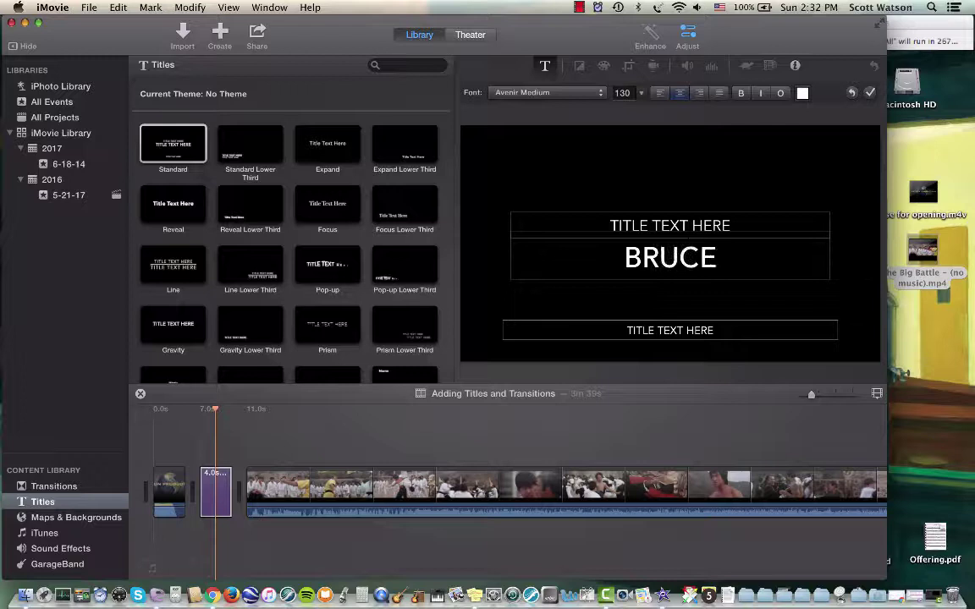
type(" LEE IN ACTION")
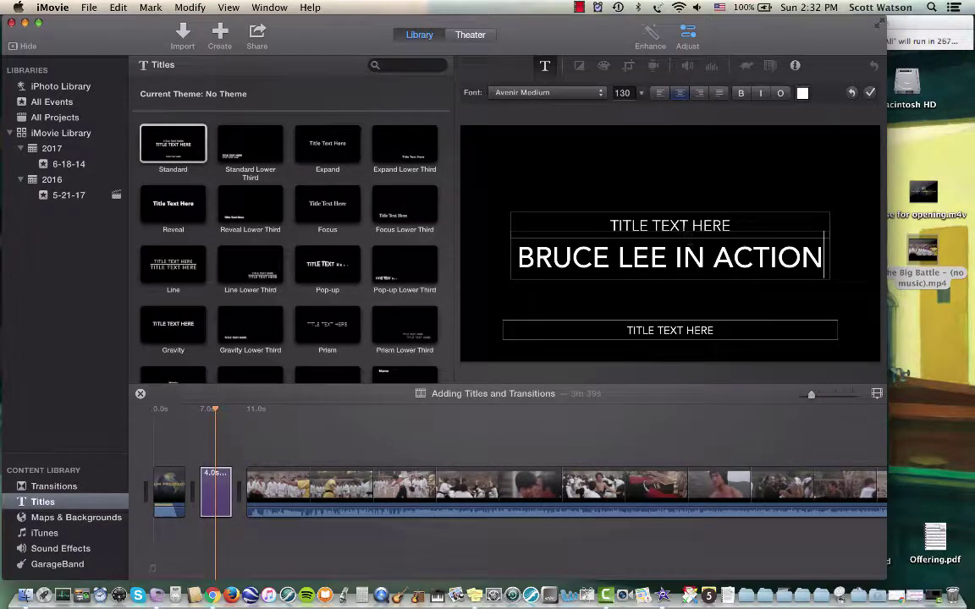
triple_click(686, 330)
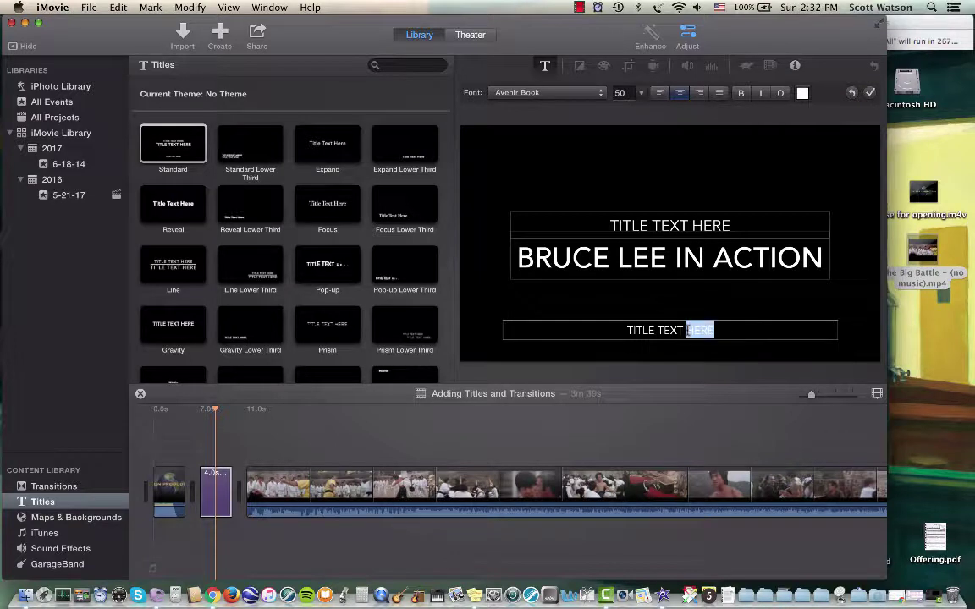
type("A")
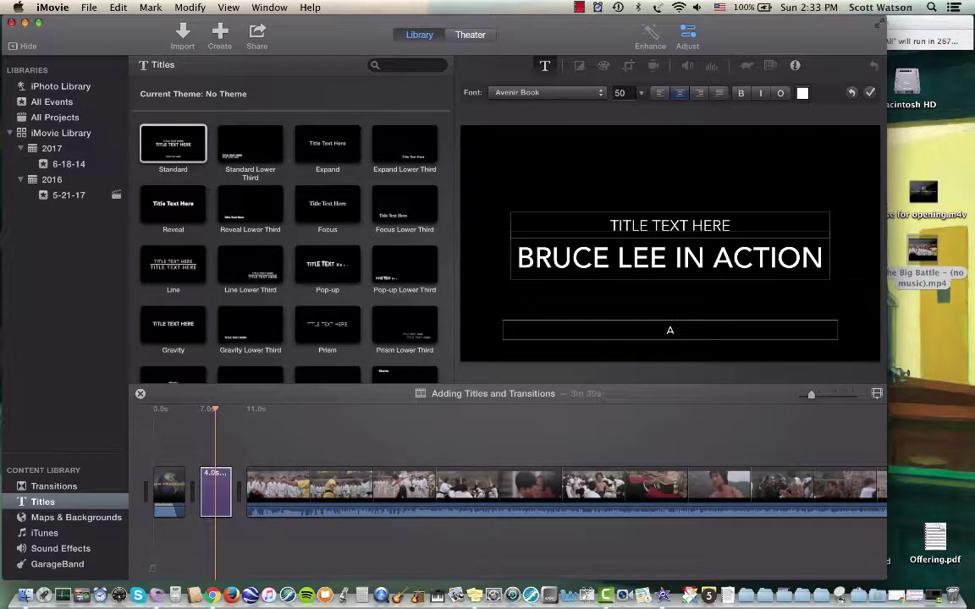
type("TSON PRODUCTION")
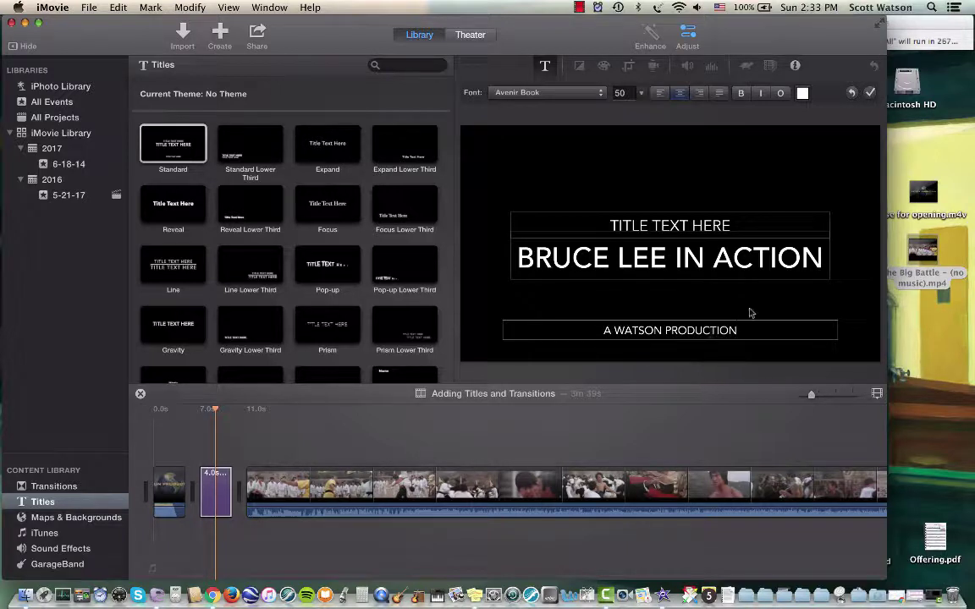
left_click(714, 222)
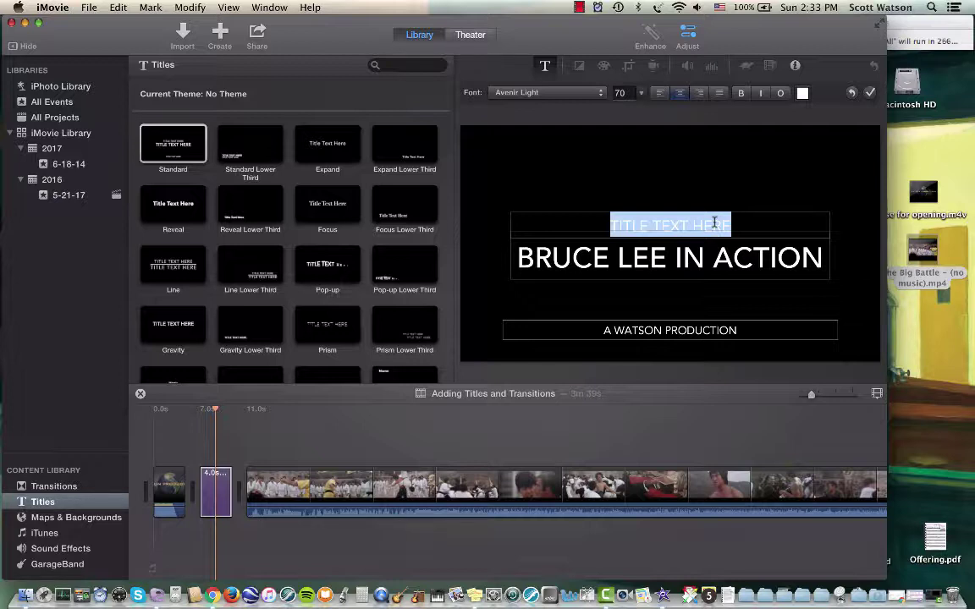
key("BackSpace")
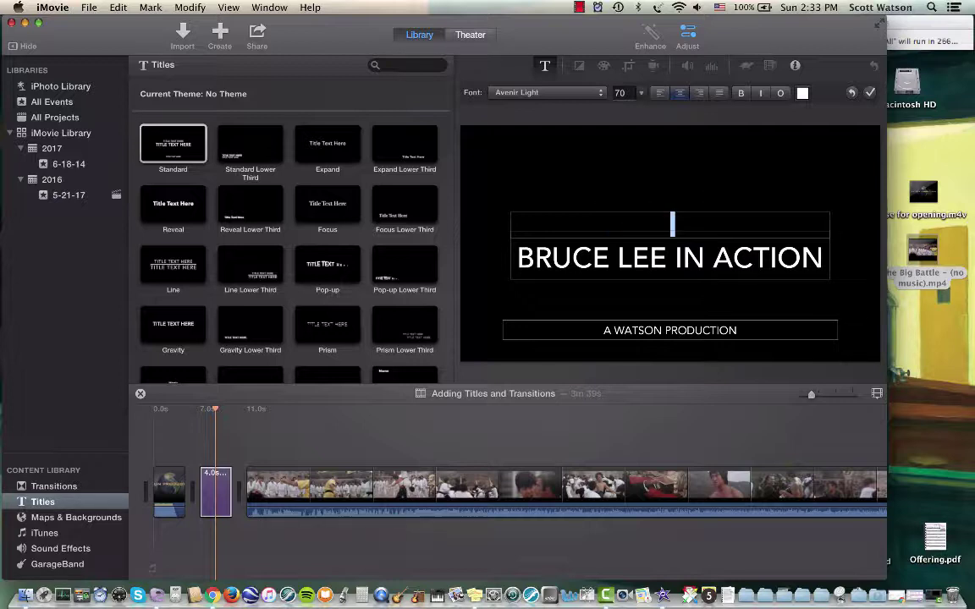
Step: Set the BRUCE LEE IN ACTION title's font size to 124 after trying 146
left_click(794, 66)
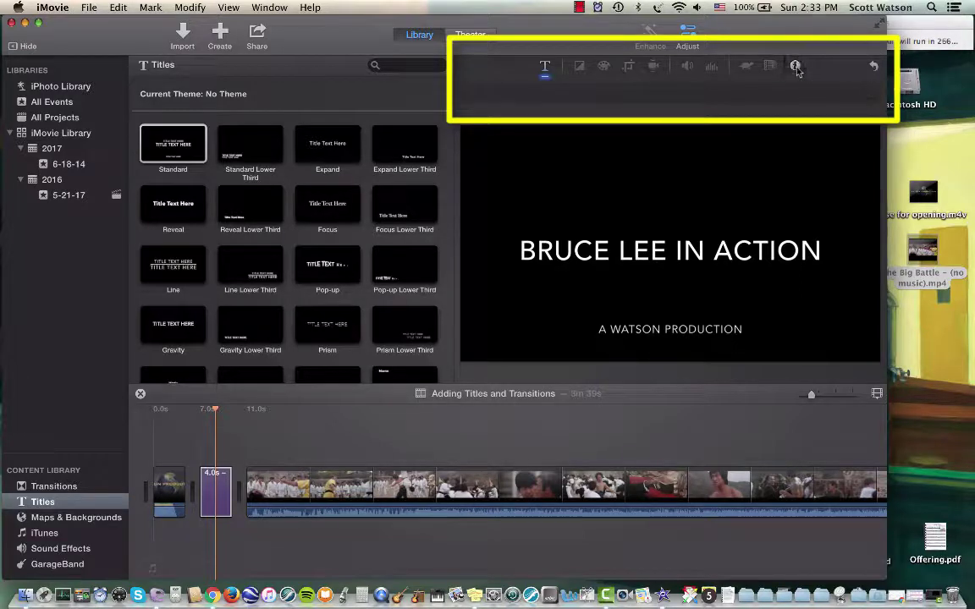
left_click(688, 36)
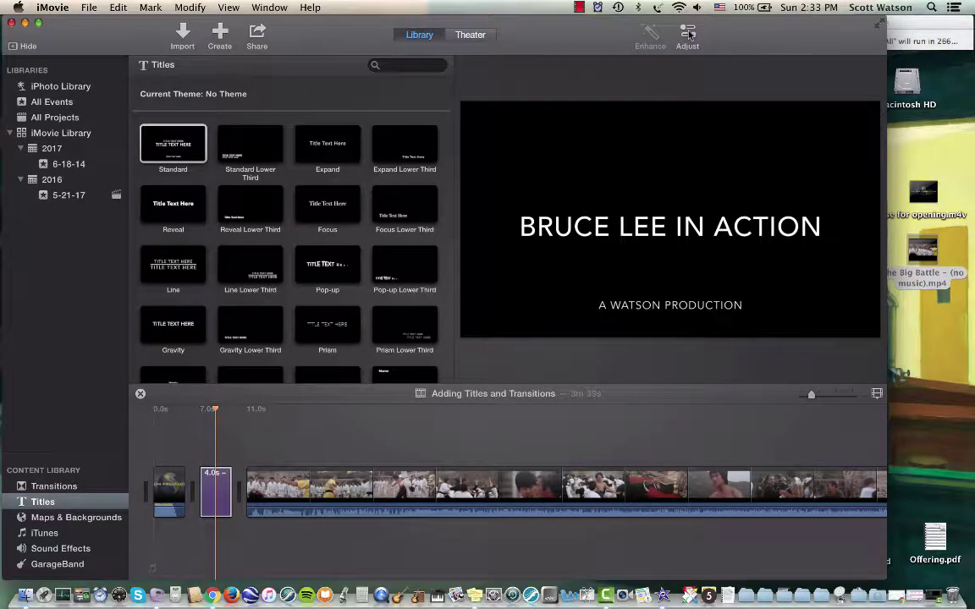
left_click(688, 36)
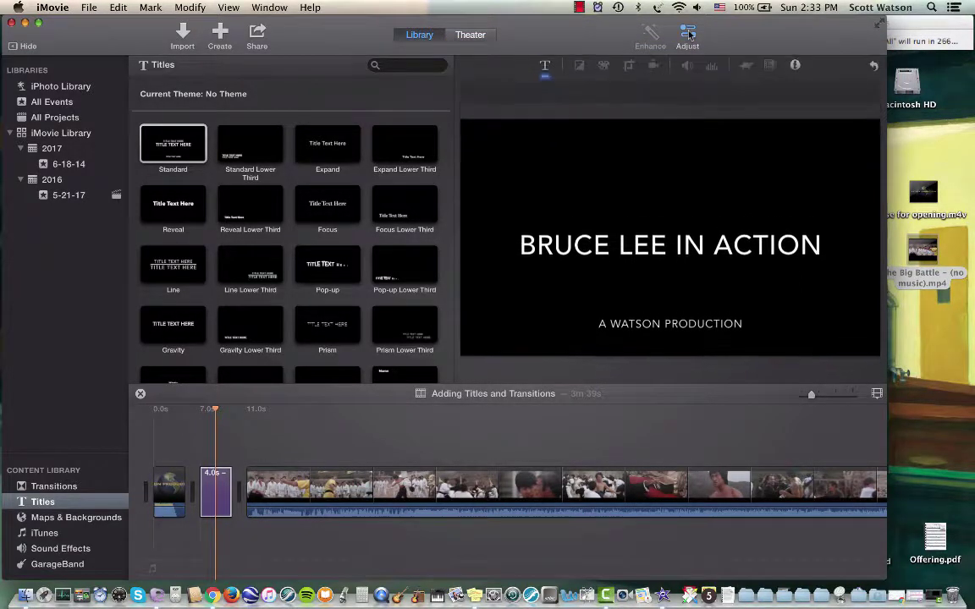
left_click(665, 248)
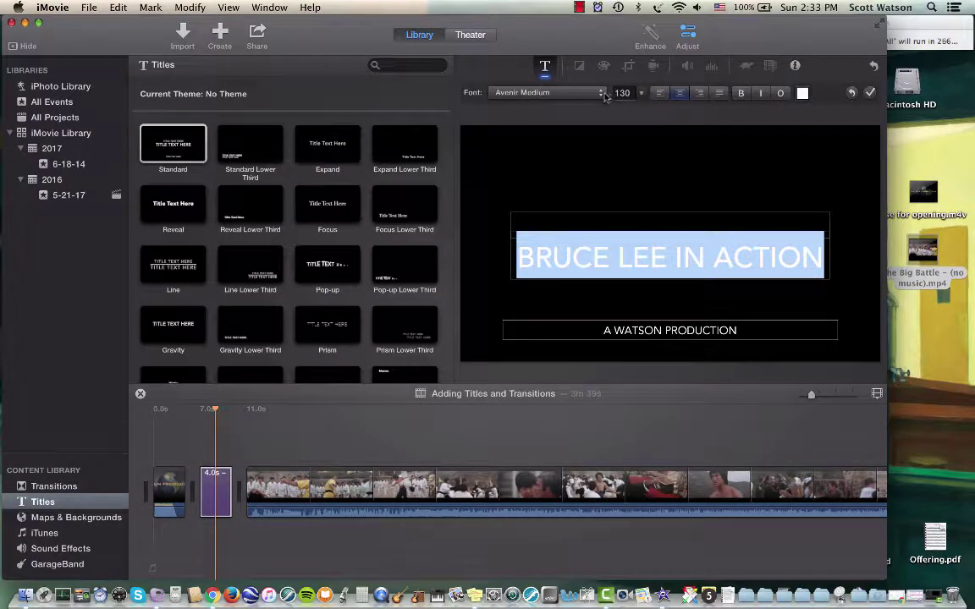
left_click(641, 94)
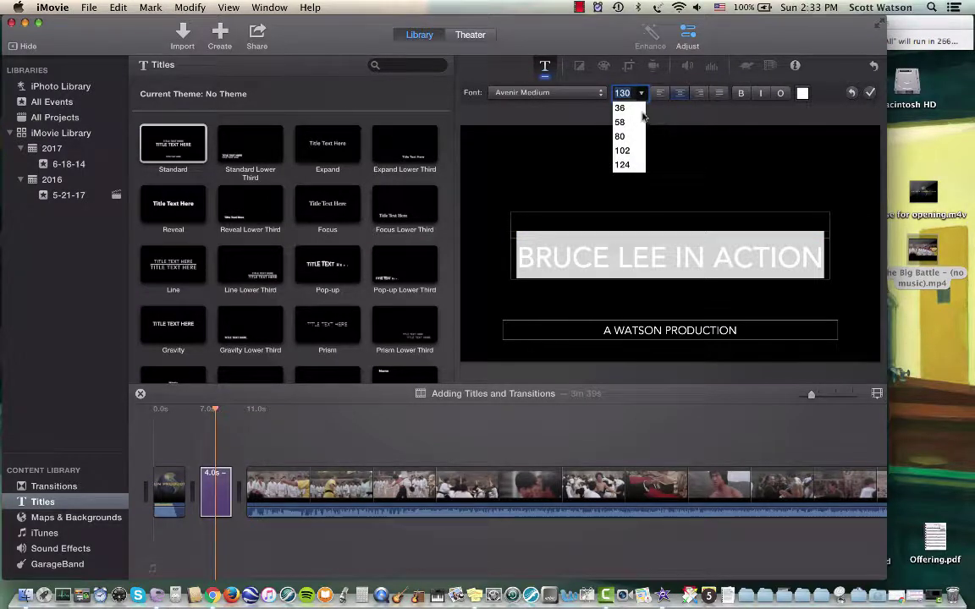
scroll(642, 119, "down", 3)
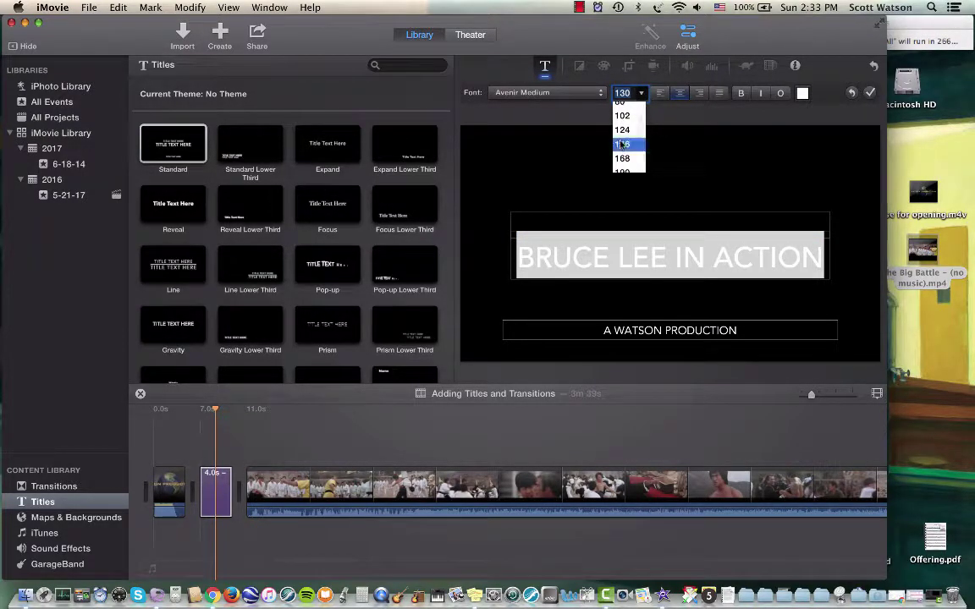
left_click(619, 145)
left_click(641, 94)
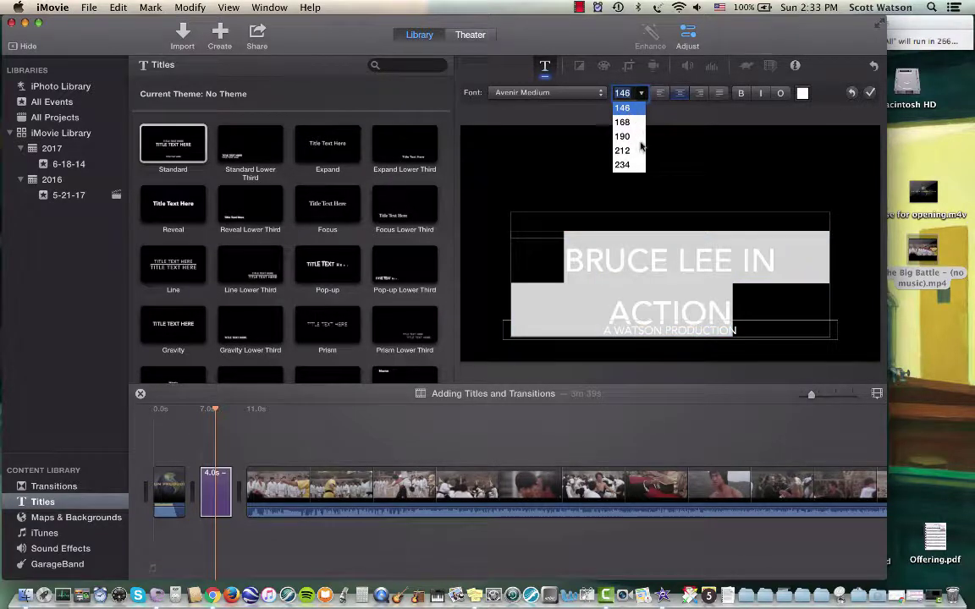
scroll(641, 147, "up", 2)
left_click(624, 121)
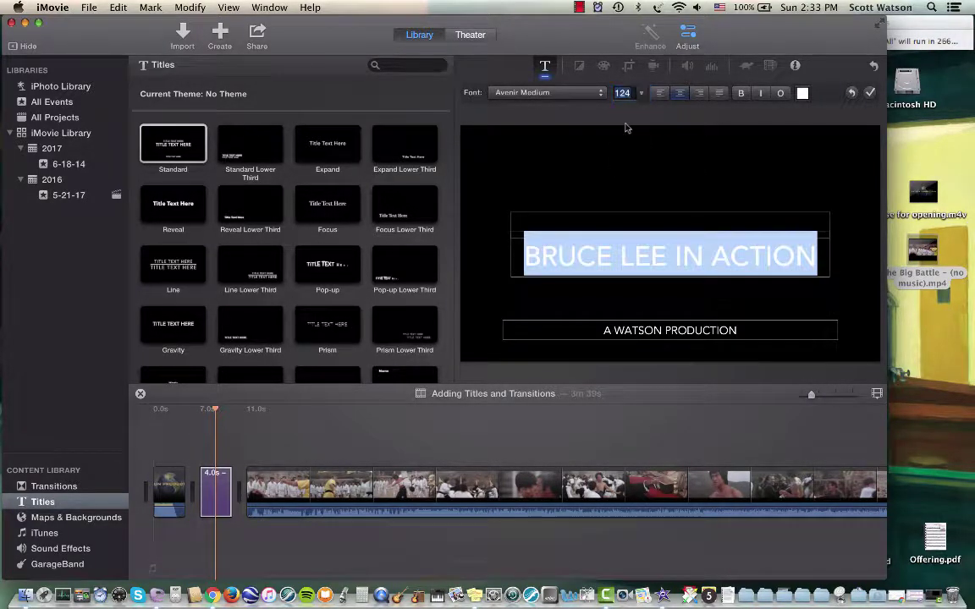
left_click(602, 303)
Step: Play the movie to preview the resized title
key("space")
scroll(338, 460, "right", 2)
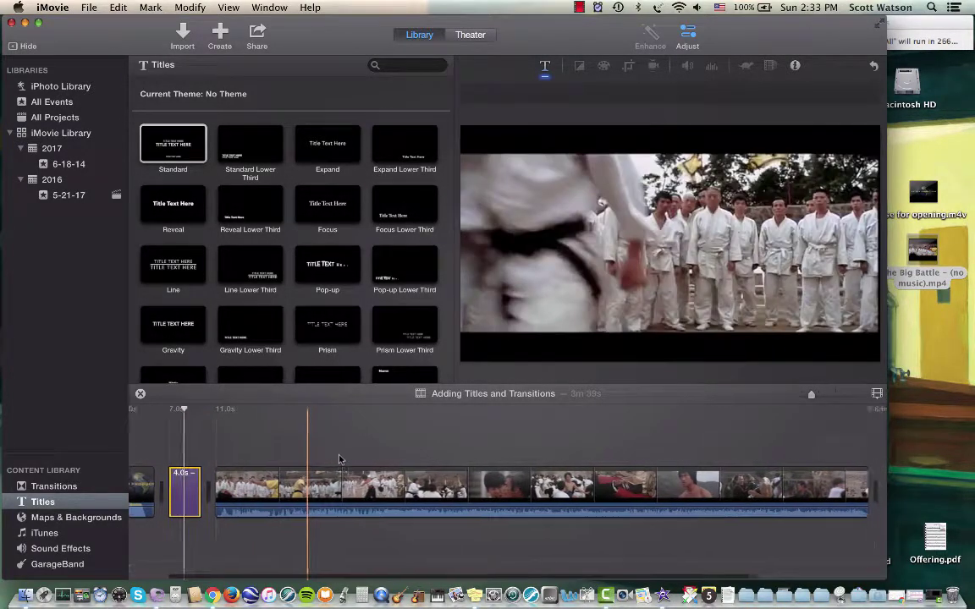
scroll(338, 460, "right", 3)
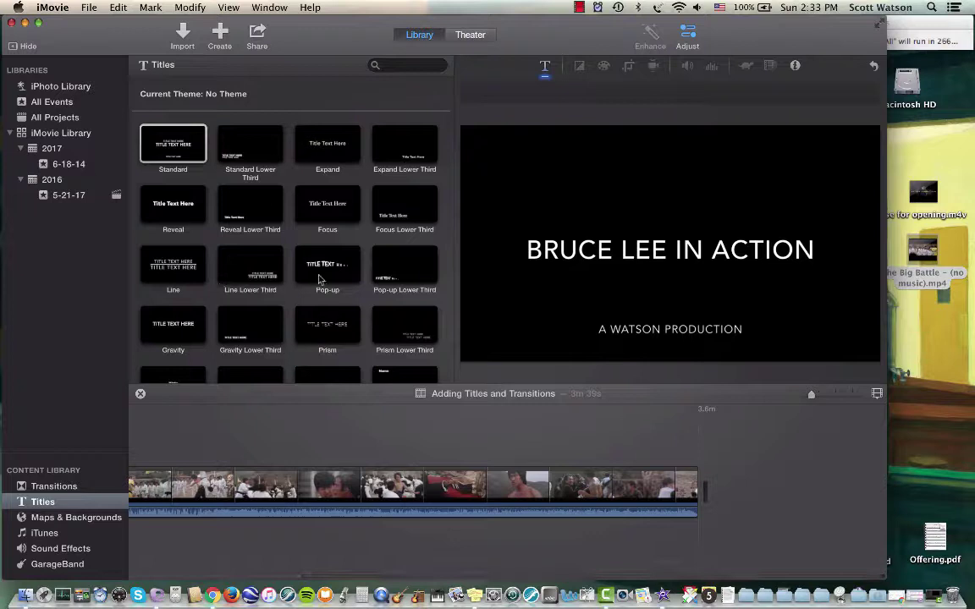
Step: Place a Drifting title after the battle footage with lines 'THE' and 'END'
scroll(305, 283, "down", 5)
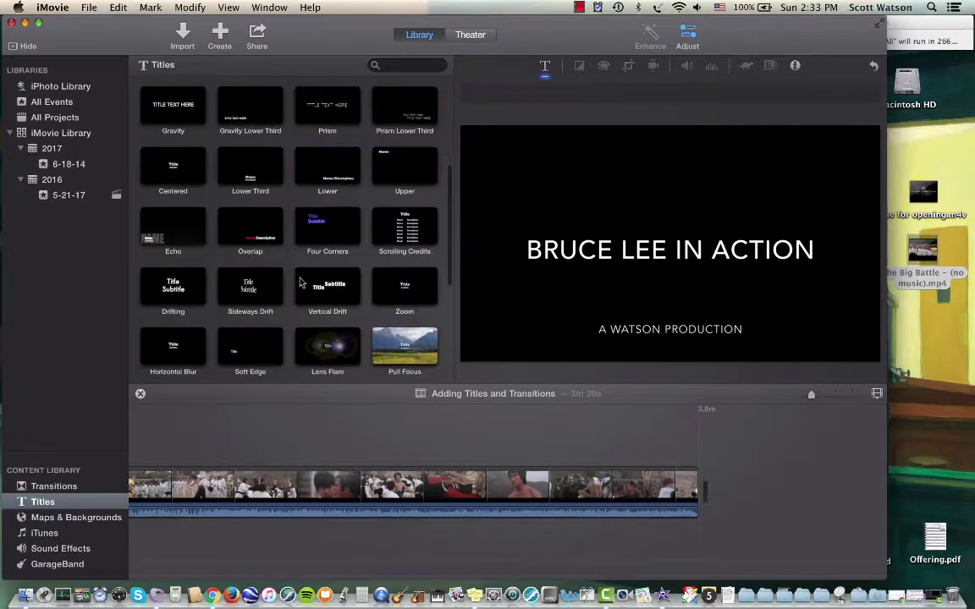
scroll(301, 283, "down", 2)
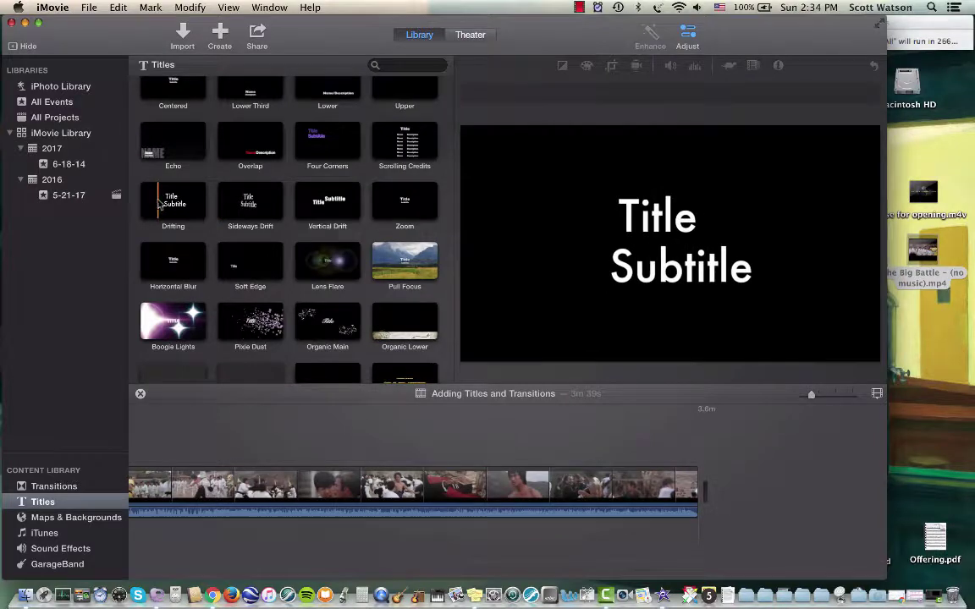
left_click_drag(170, 206, 704, 489)
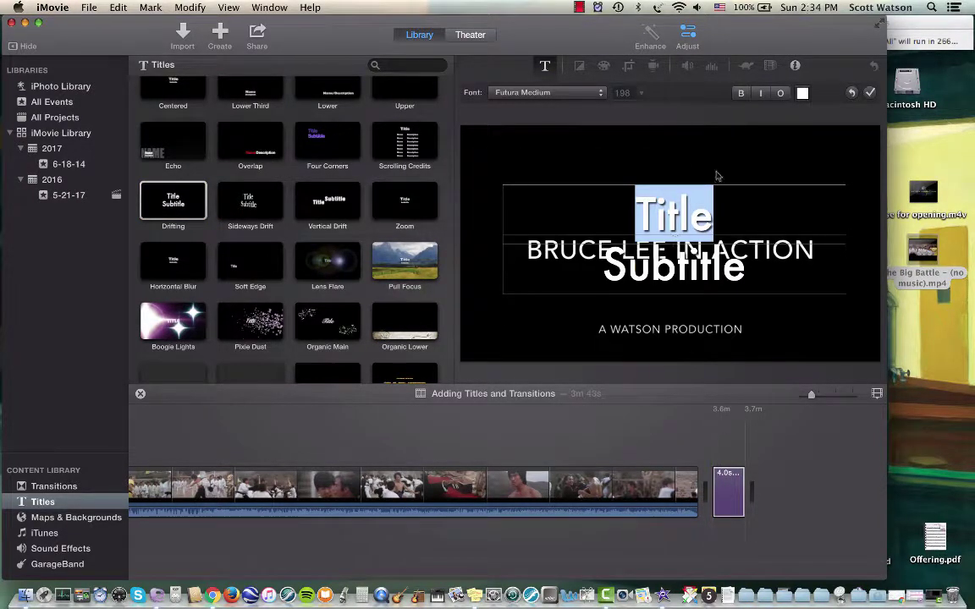
type("THE")
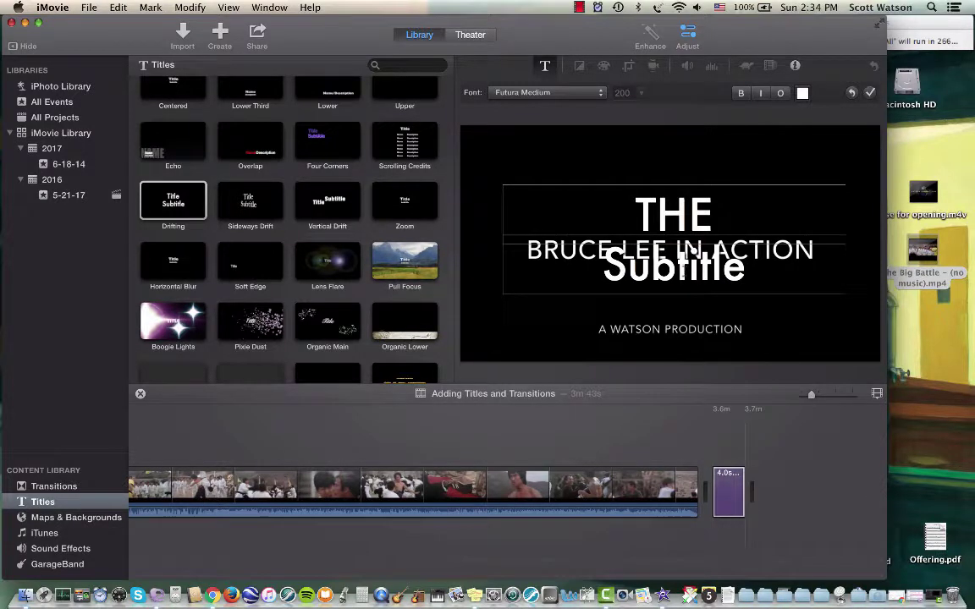
left_click(680, 275)
type("END")
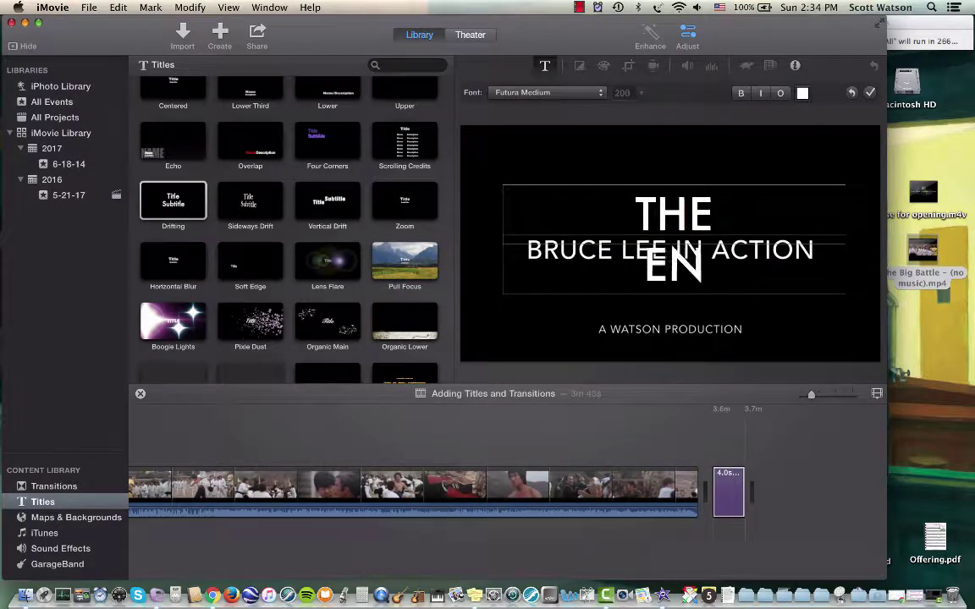
left_click(726, 499)
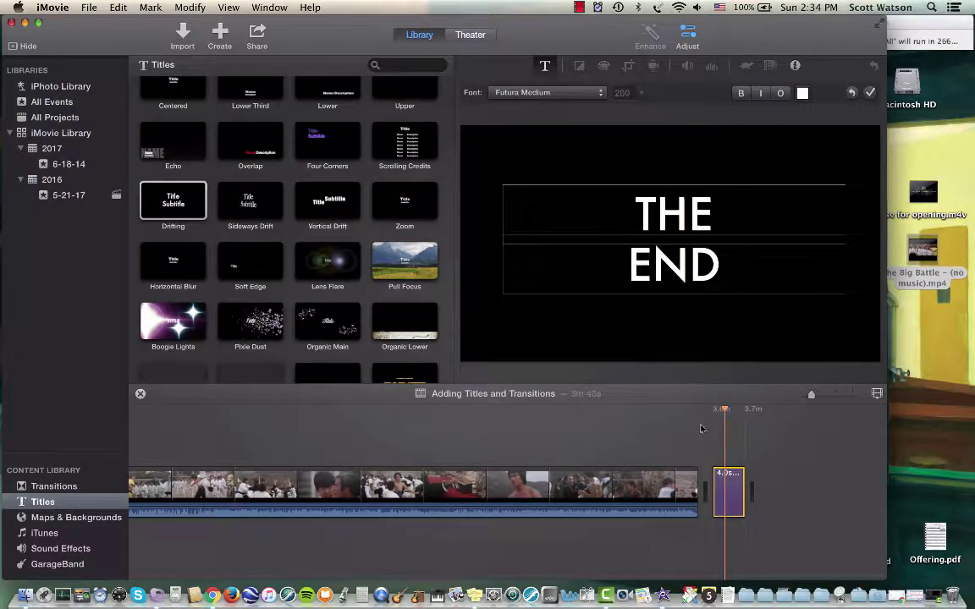
scroll(700, 428, "left", 15)
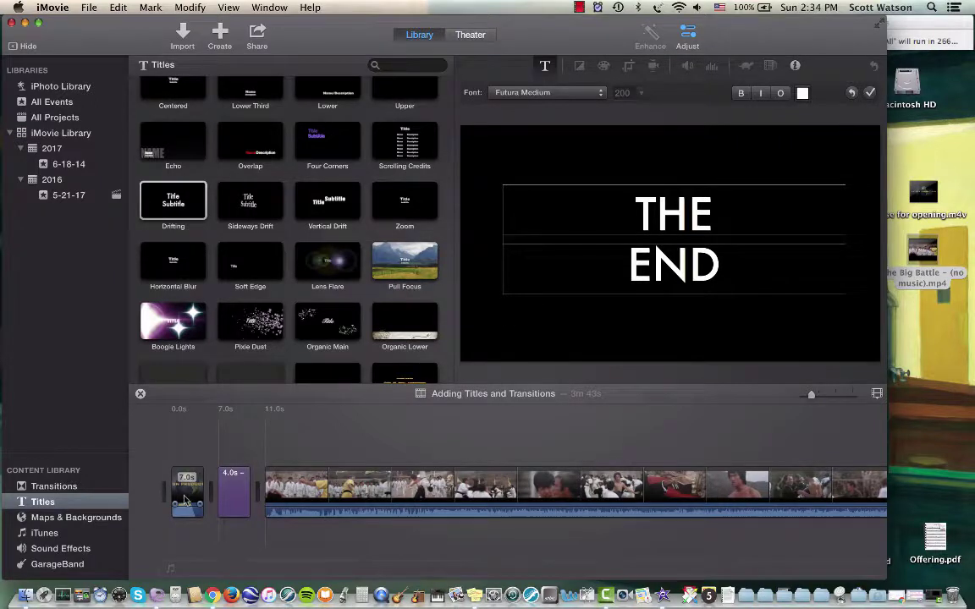
Step: Add a Cross Dissolve between the opening clip and the BRUCE LEE IN ACTION title
left_click(185, 501)
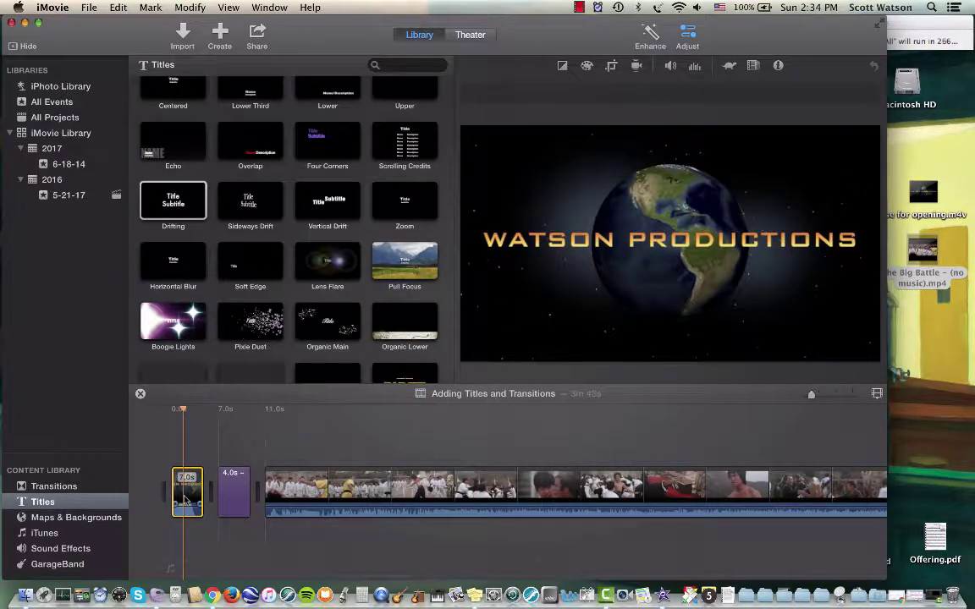
left_click(233, 500)
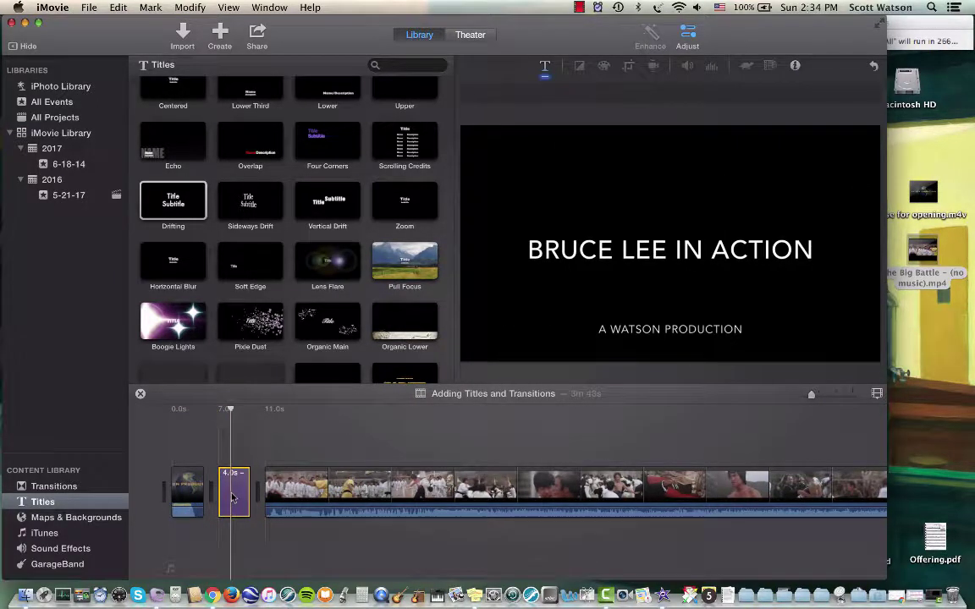
left_click(53, 486)
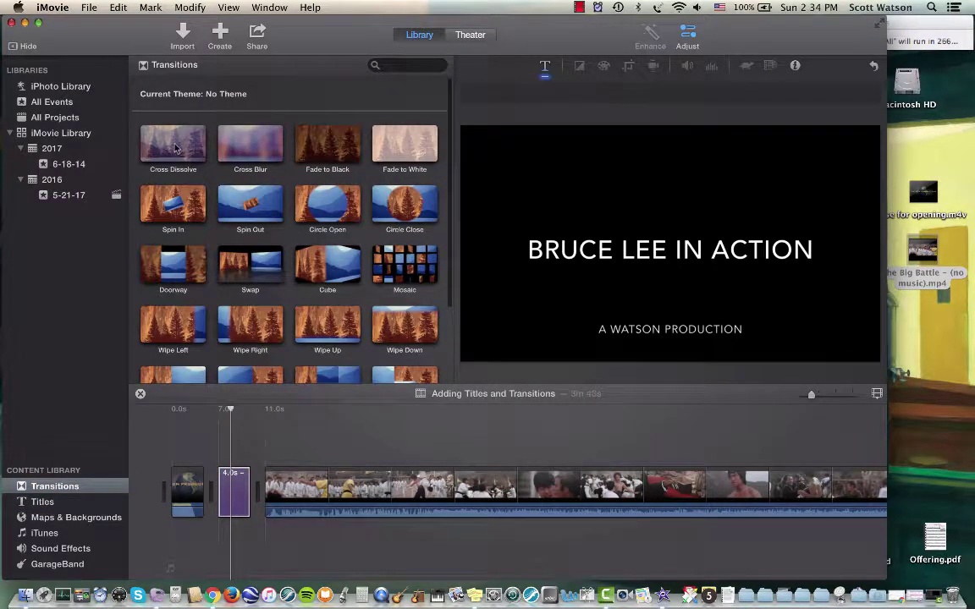
left_click(175, 148)
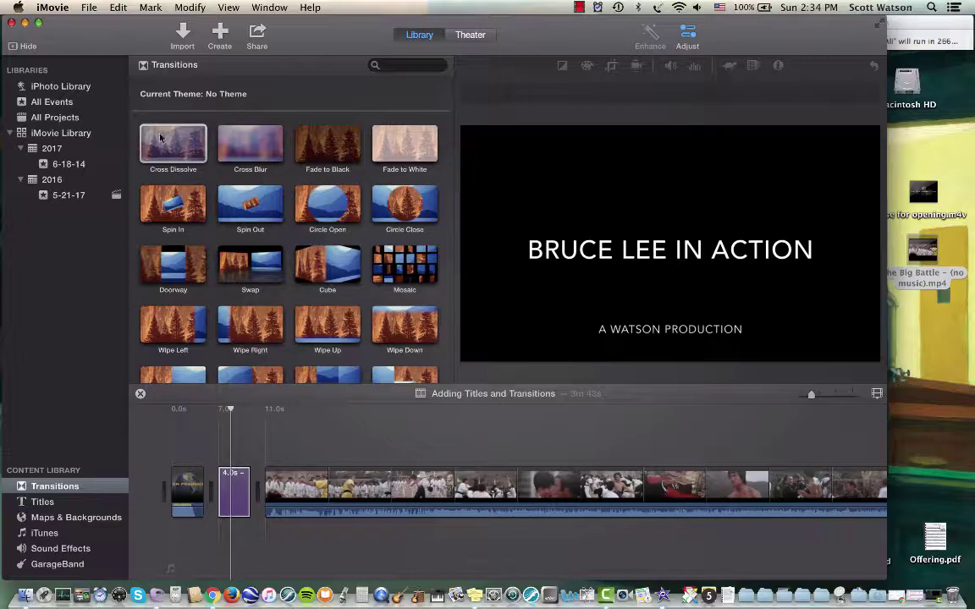
left_click_drag(161, 139, 205, 499)
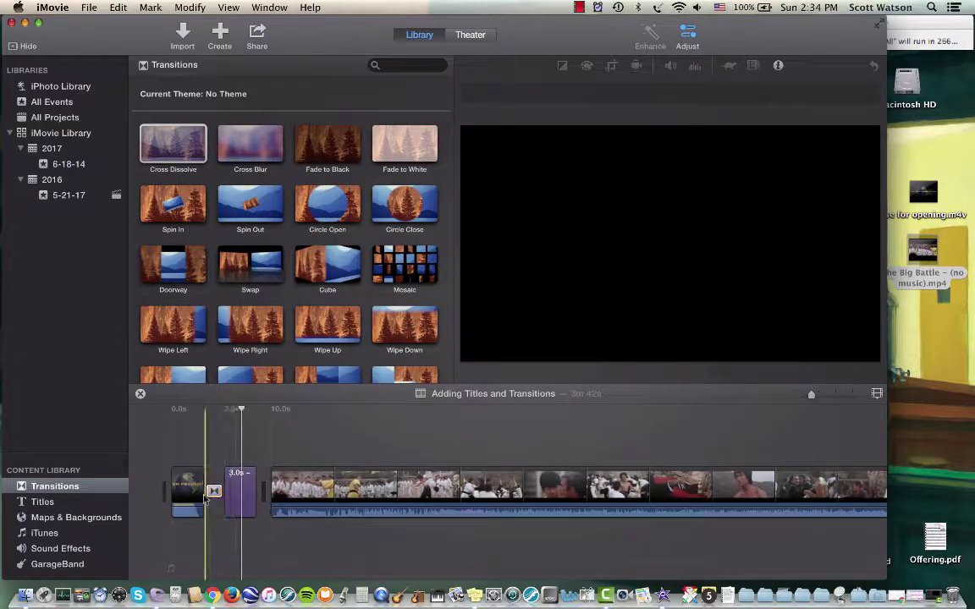
Step: Keep the dissolve at 1.0 seconds and add another cross dissolve before the fight footage
left_click(214, 491)
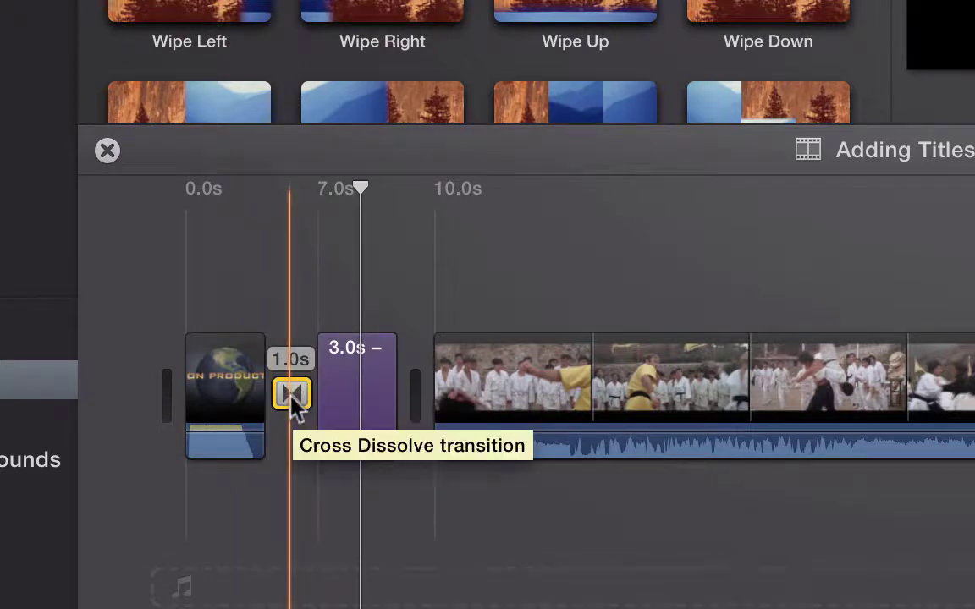
left_click(296, 402)
double_click(296, 397)
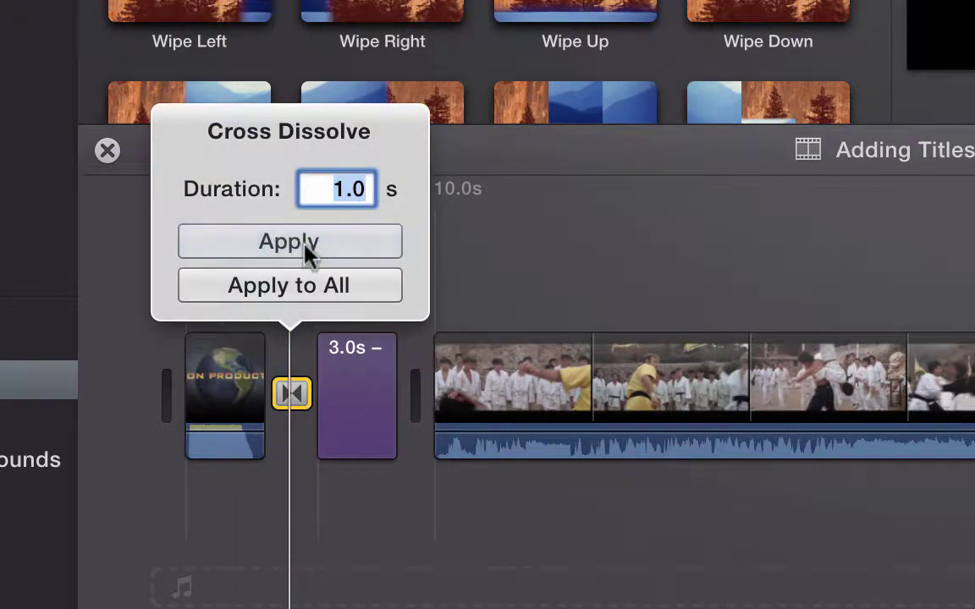
left_click(367, 534)
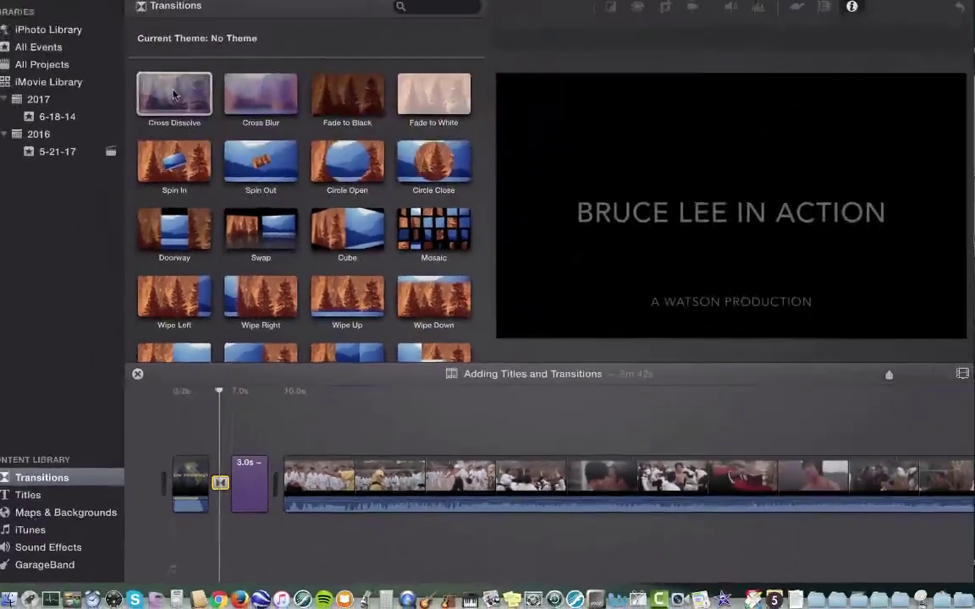
left_click_drag(173, 145, 266, 506)
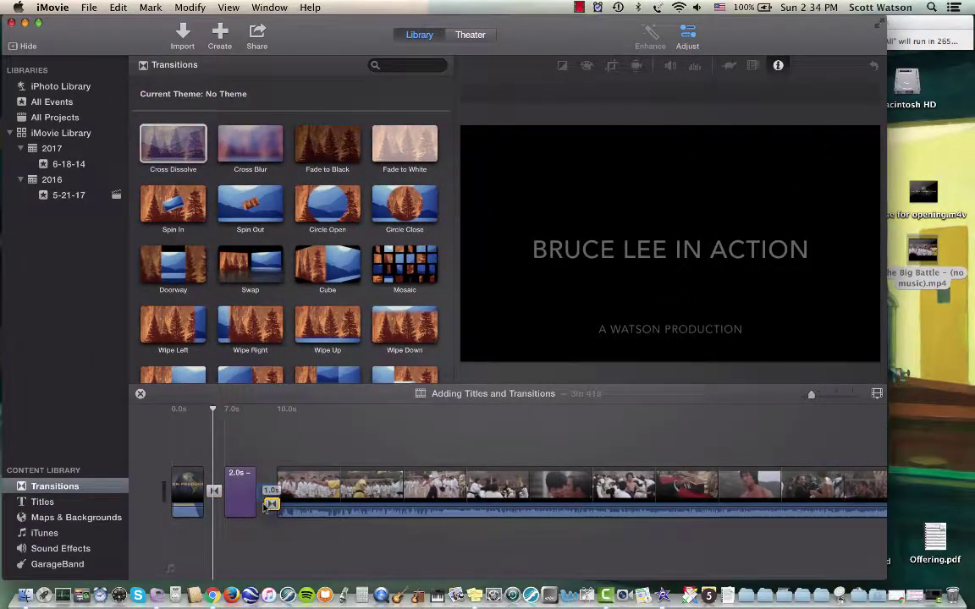
left_click(241, 486)
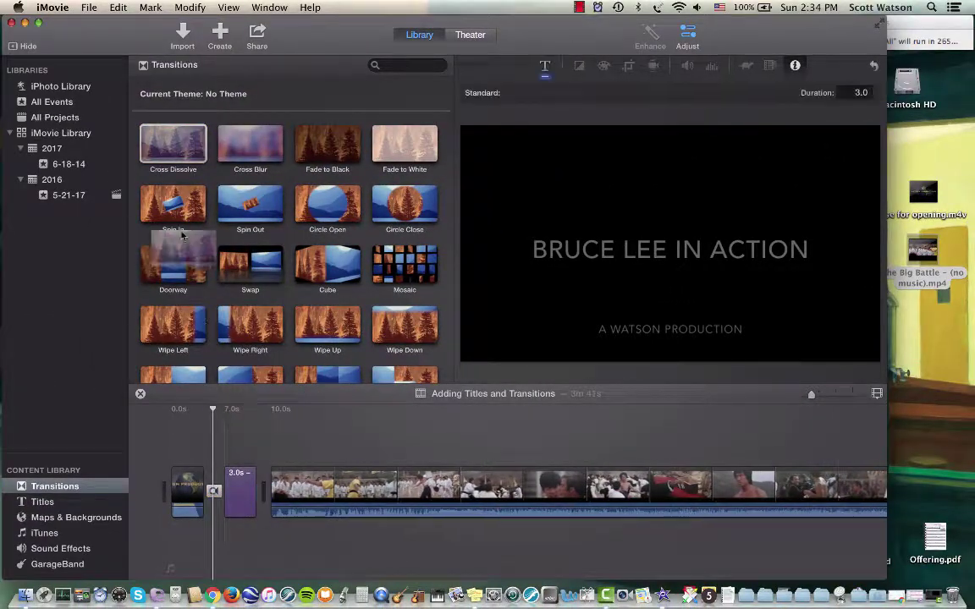
Step: Add a Cross Zoom transition between the title and the fight footage
scroll(337, 355, "down", 2)
left_click_drag(336, 355, 267, 493)
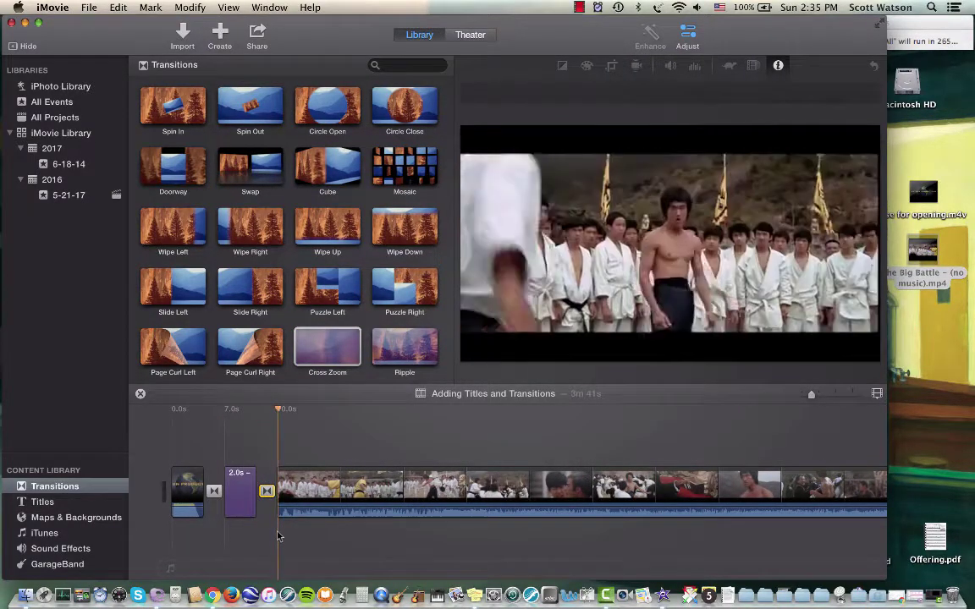
left_click(245, 503)
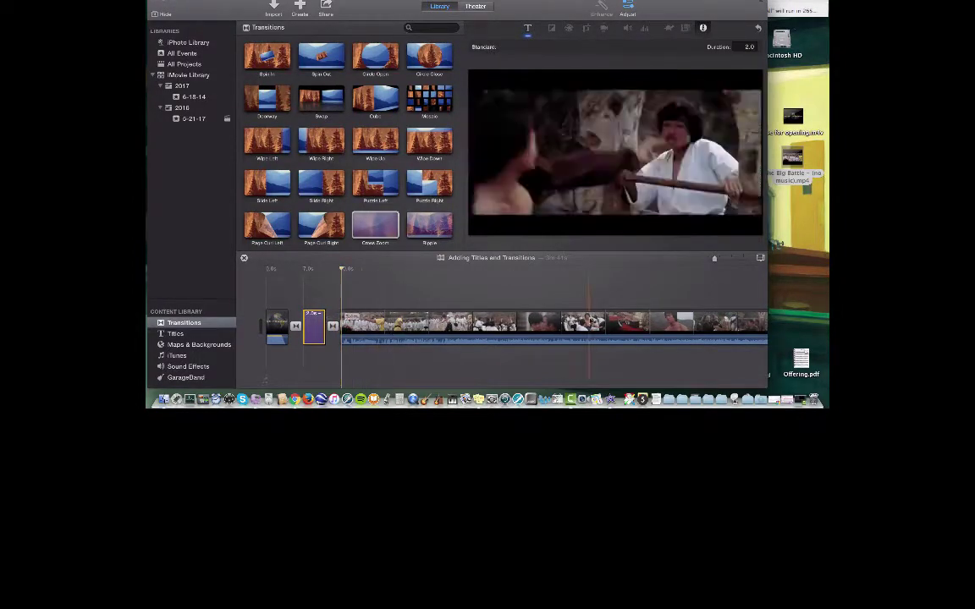
Step: Trim the fight clip's end so the movie runs 1m 14s
left_click(589, 326)
scroll(701, 322, "right", 3)
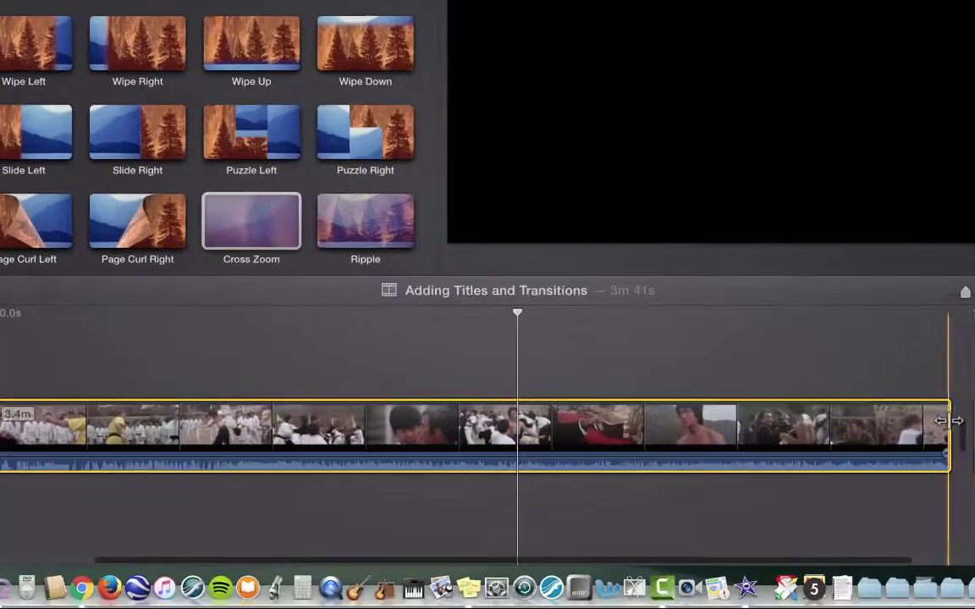
left_click_drag(947, 420, 243, 442)
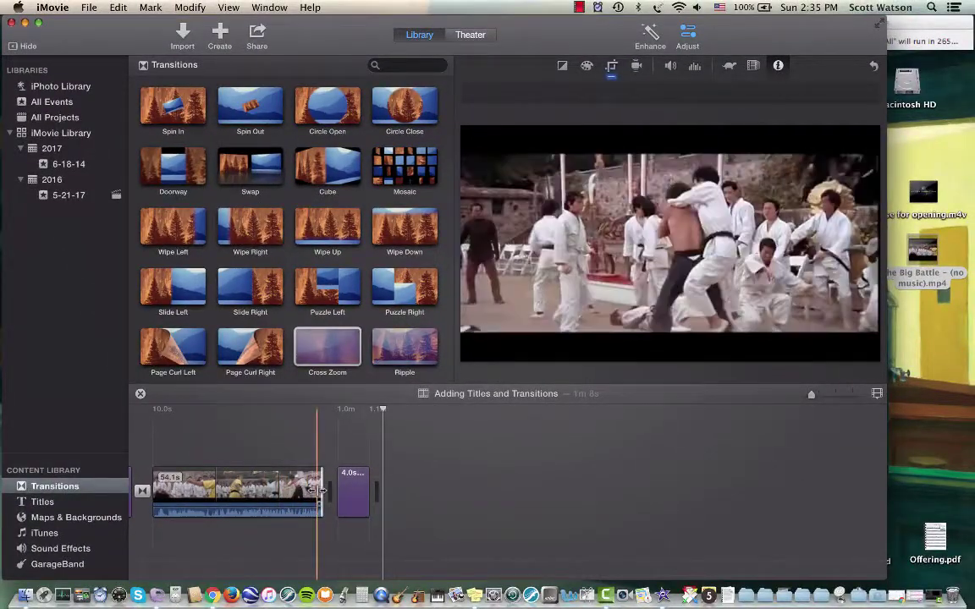
left_click_drag(320, 490, 342, 475)
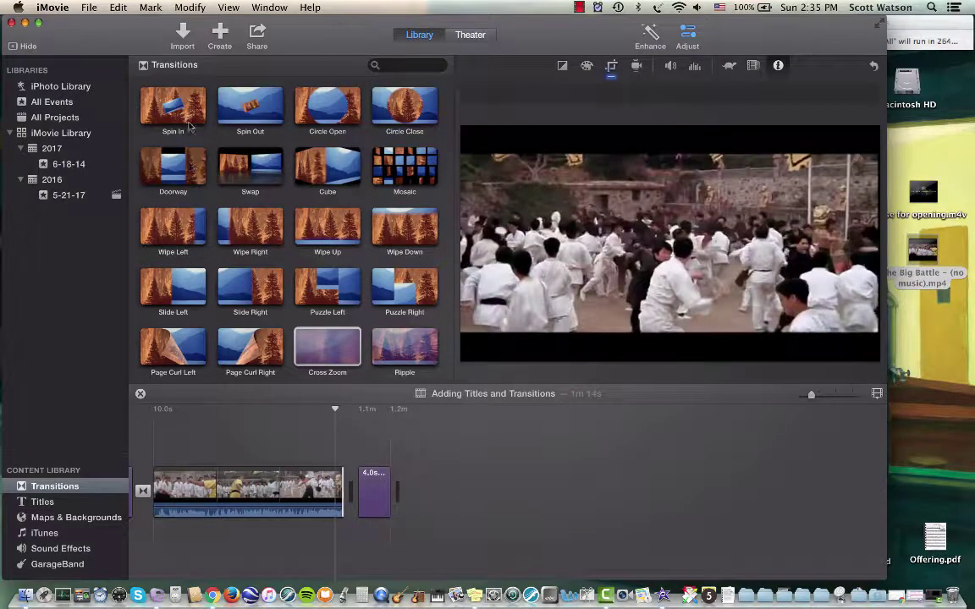
Step: Add a Cross Dissolve transition between the fight footage and THE END title
scroll(189, 126, "up", 4)
left_click(170, 147)
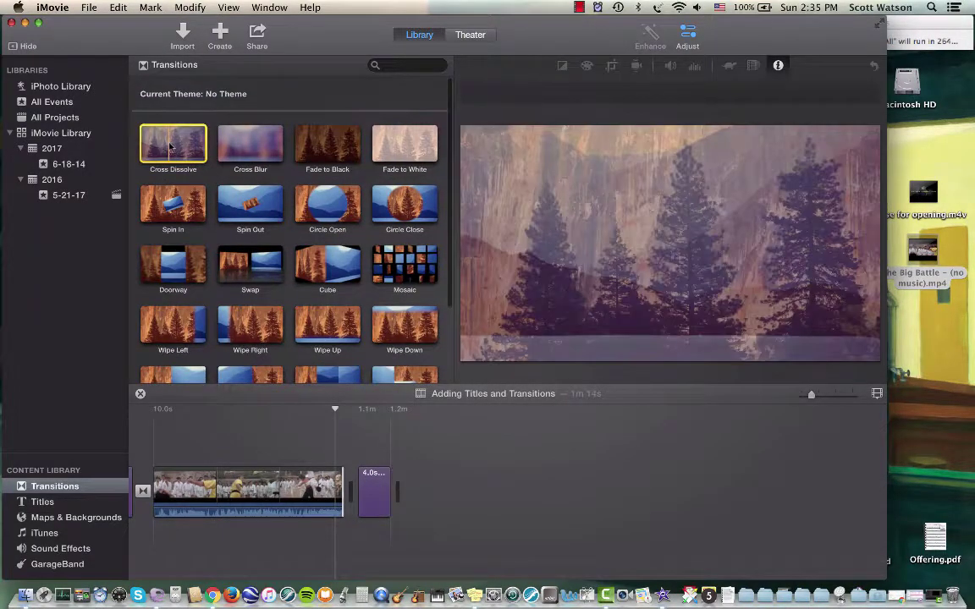
left_click_drag(170, 147, 352, 489)
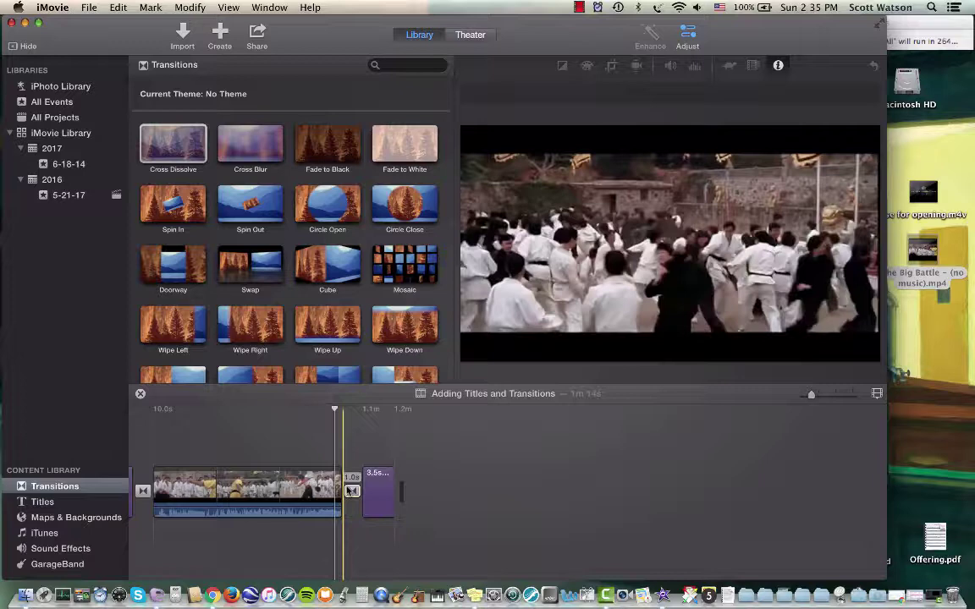
Step: Preview THE END title, add Fade to Black after it, and replay the movie from the start
left_click(386, 500)
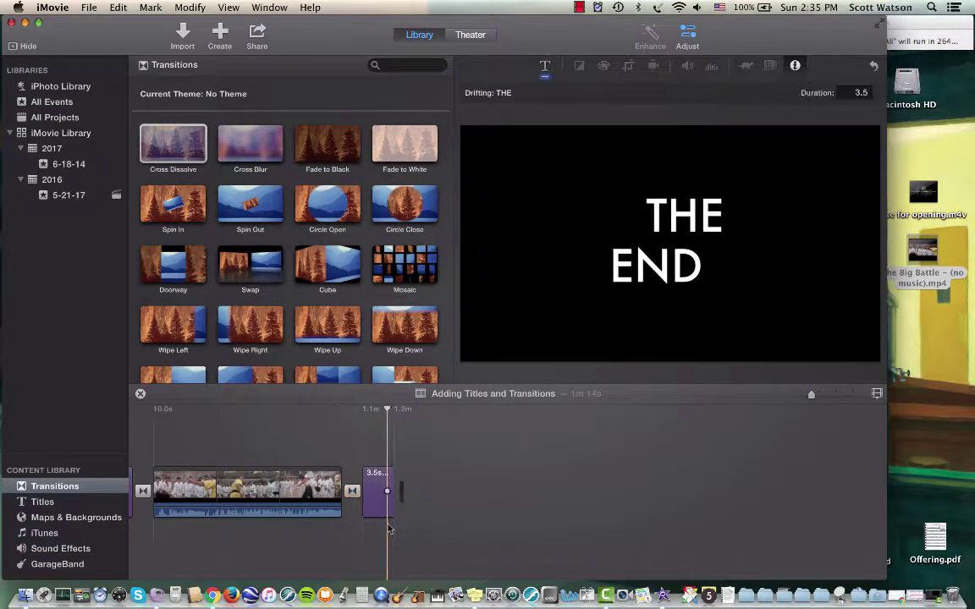
key("space")
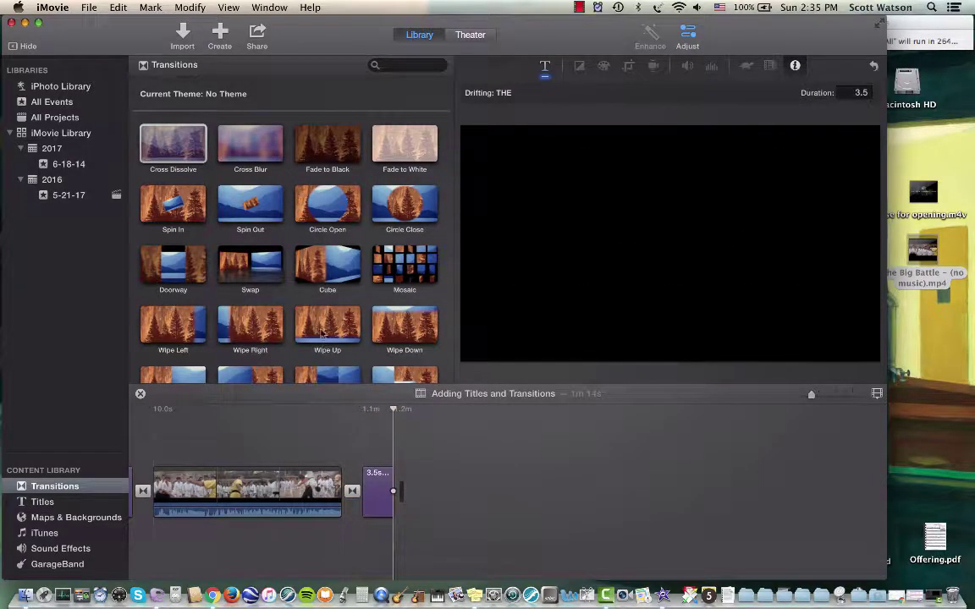
left_click_drag(322, 149, 398, 499)
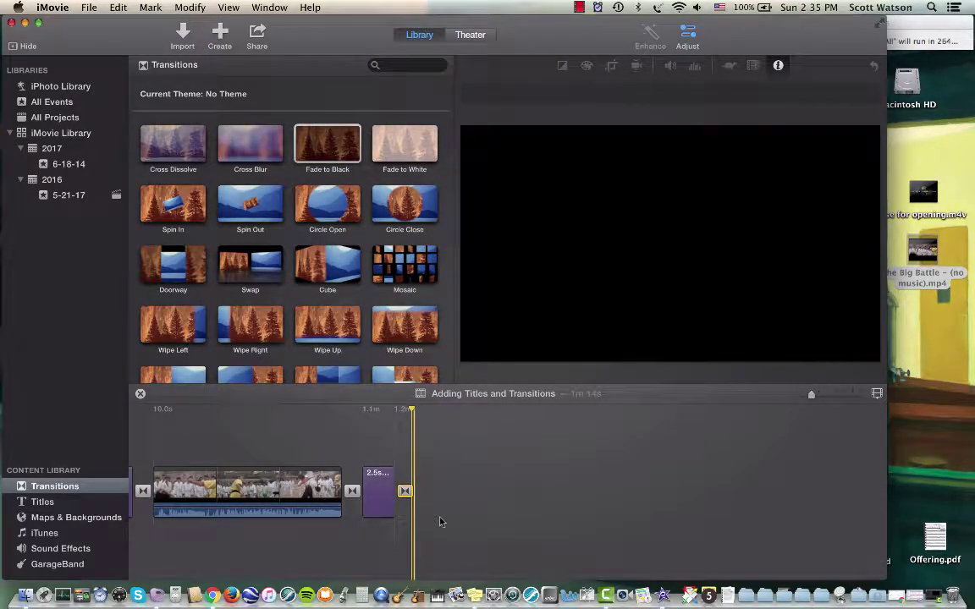
key("backslash")
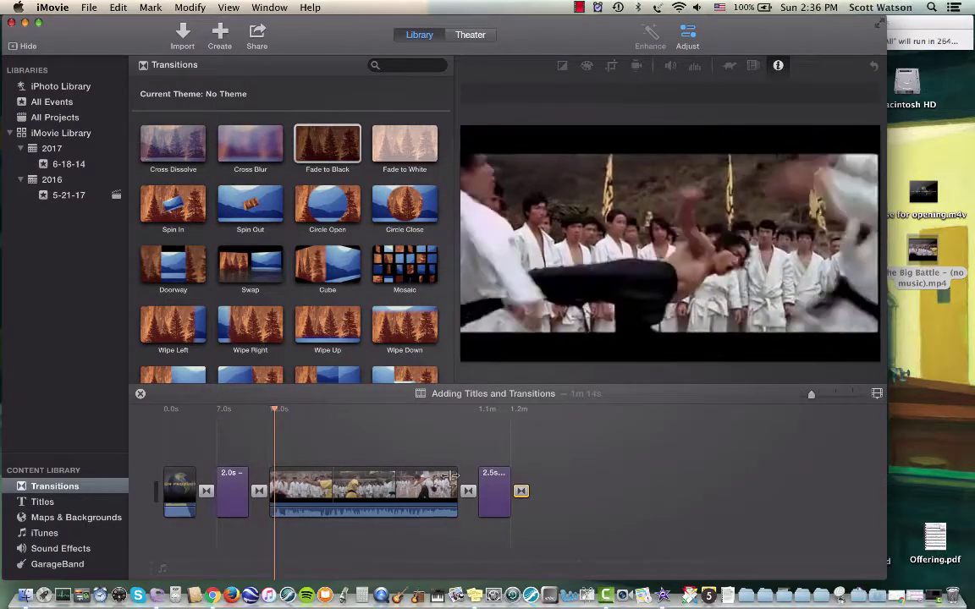
left_click(441, 427)
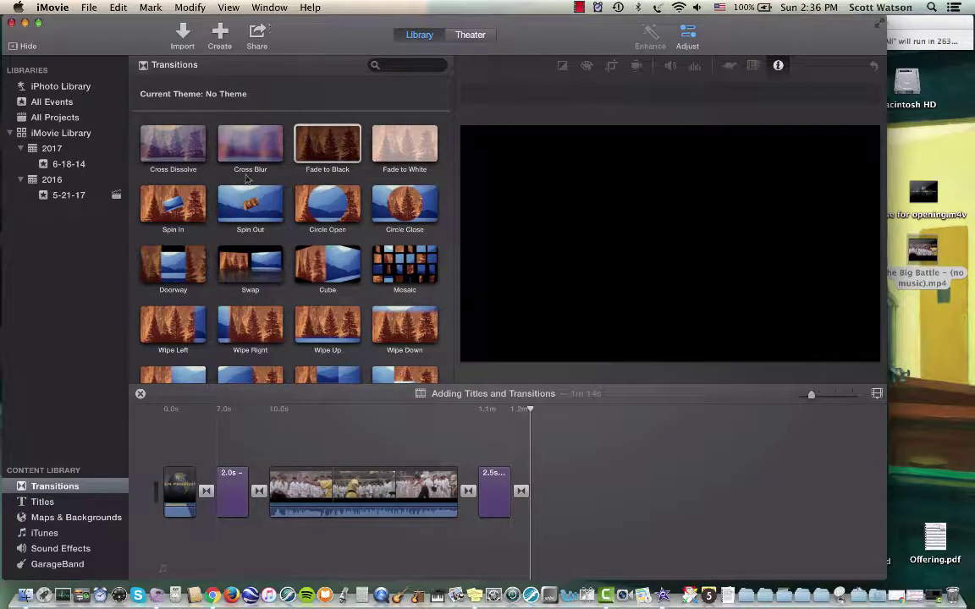
Step: Export the movie via File > Share > Theater, creating Adding Titles and Transitions.mp4
left_click(88, 8)
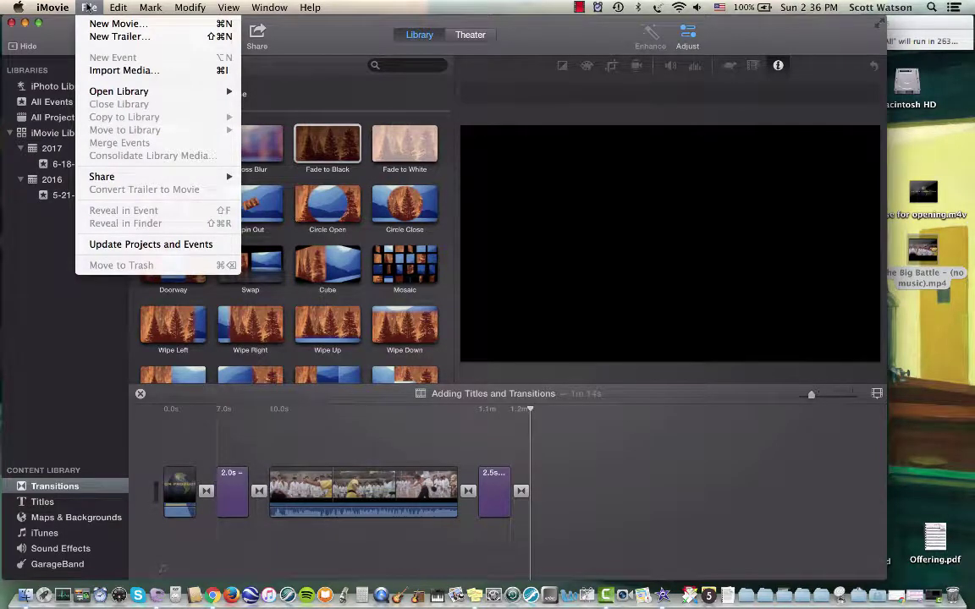
mouse_move(118, 177)
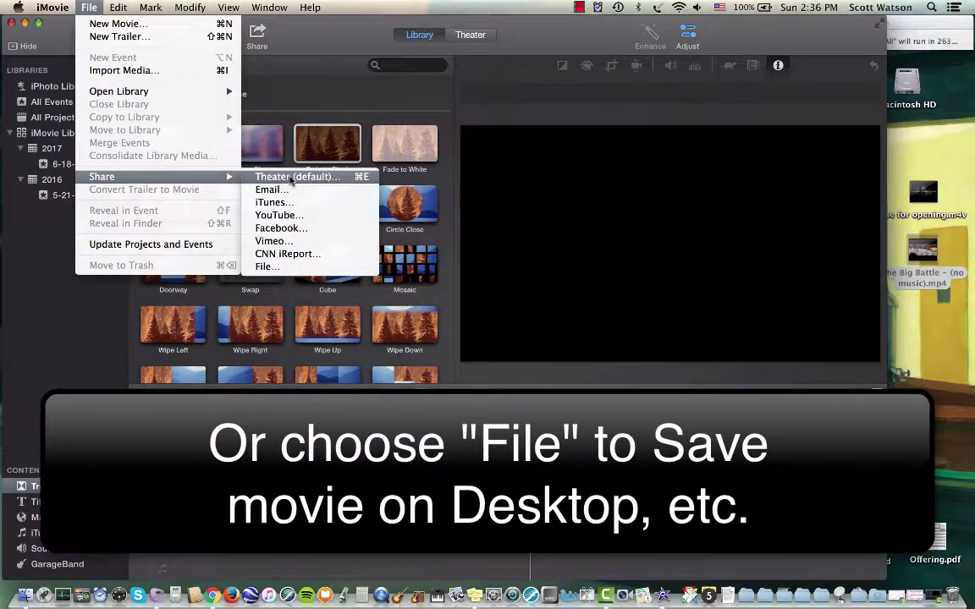
left_click(291, 178)
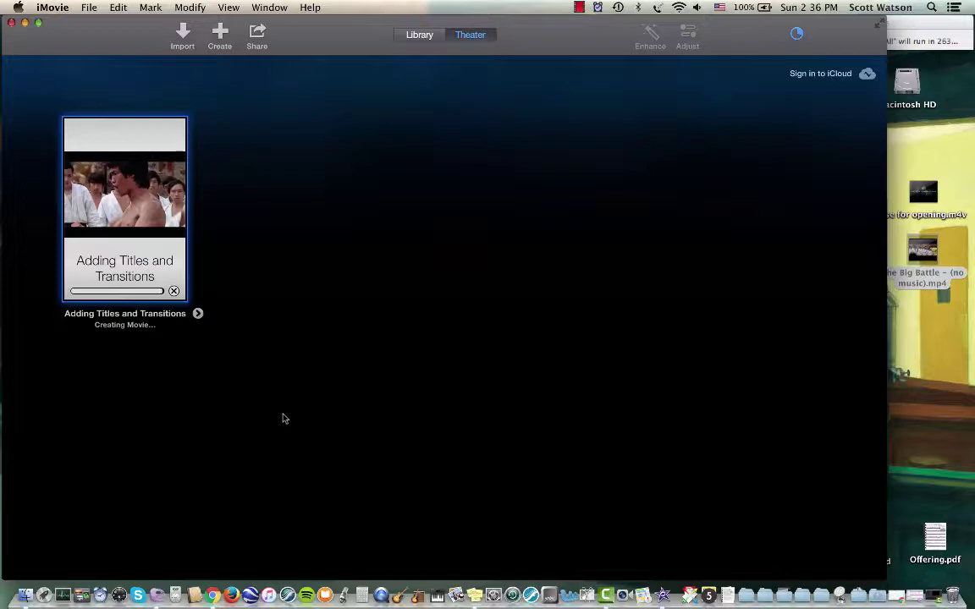
mouse_move(101, 181)
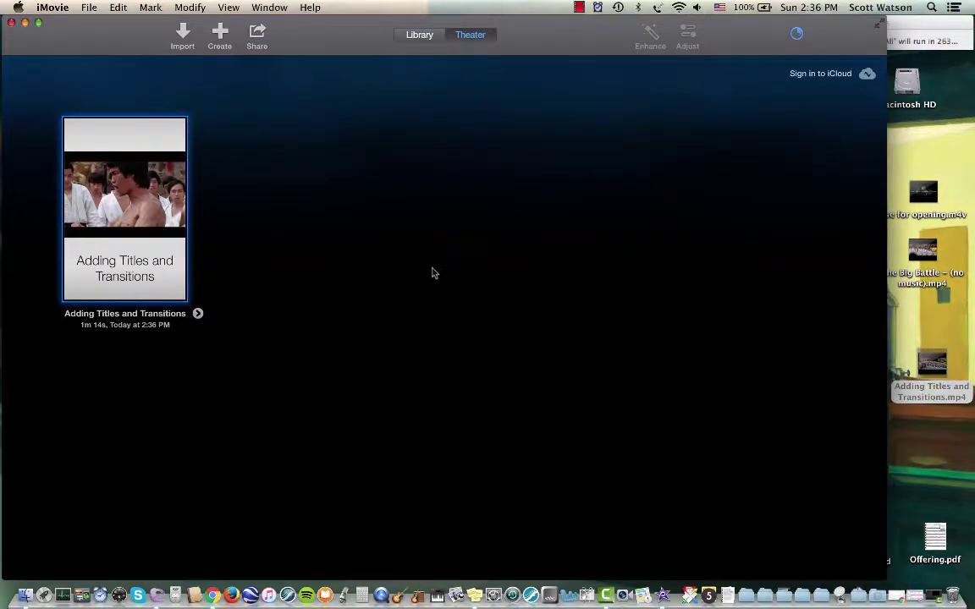
Step: Glance at the sharing destinations list, then minimize iMovie to reveal the desktop
left_click(257, 34)
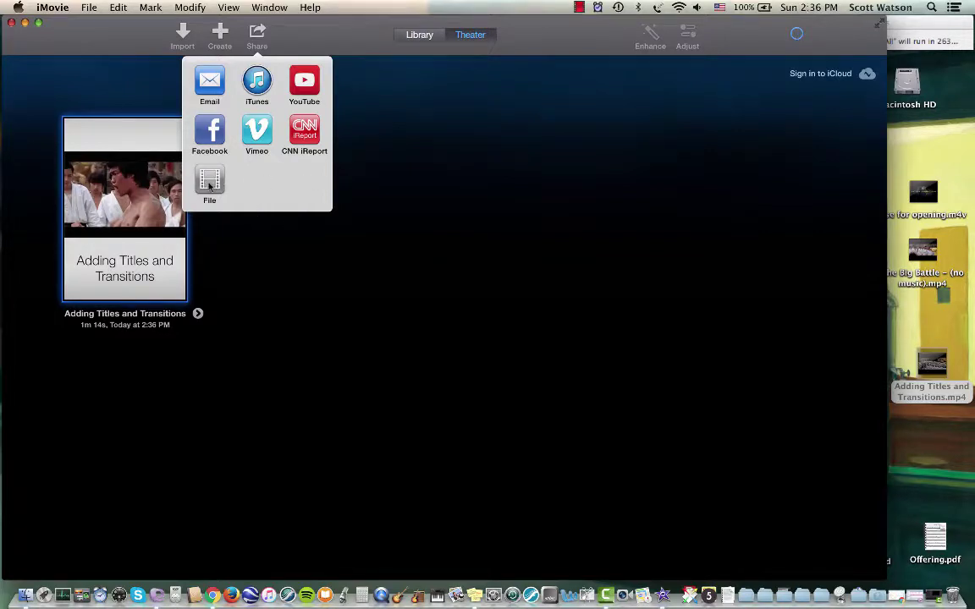
left_click(297, 288)
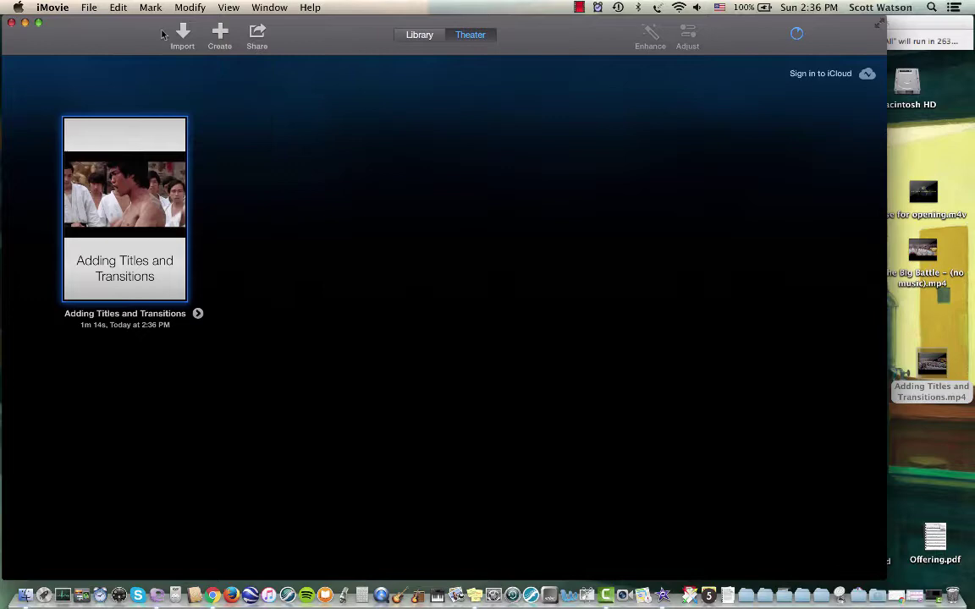
left_click(25, 23)
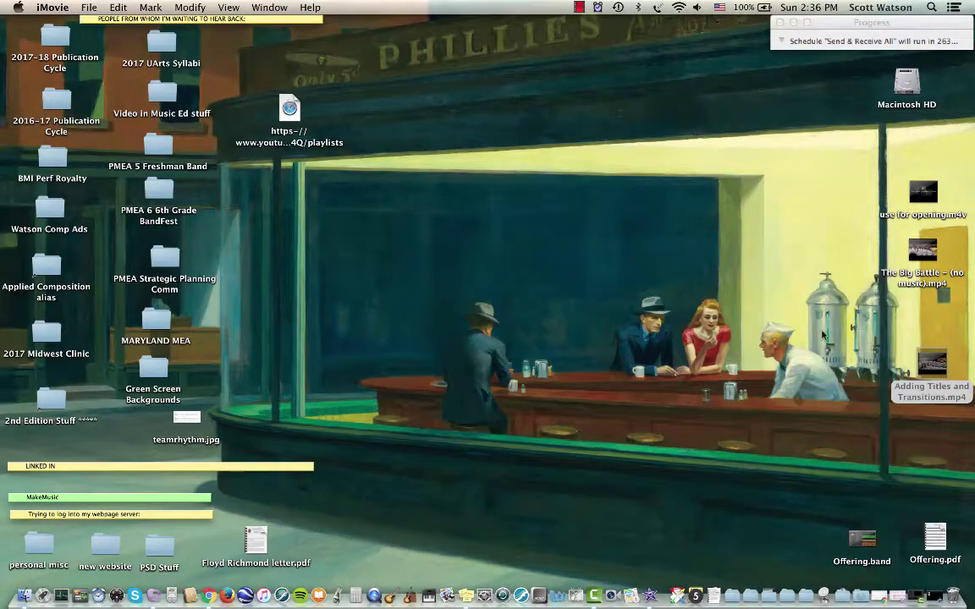
Step: Open Adding Titles and Transitions.mp4 in QuickTime Player, play it, and skip ahead to THE END title
left_click(932, 370)
double_click(932, 370)
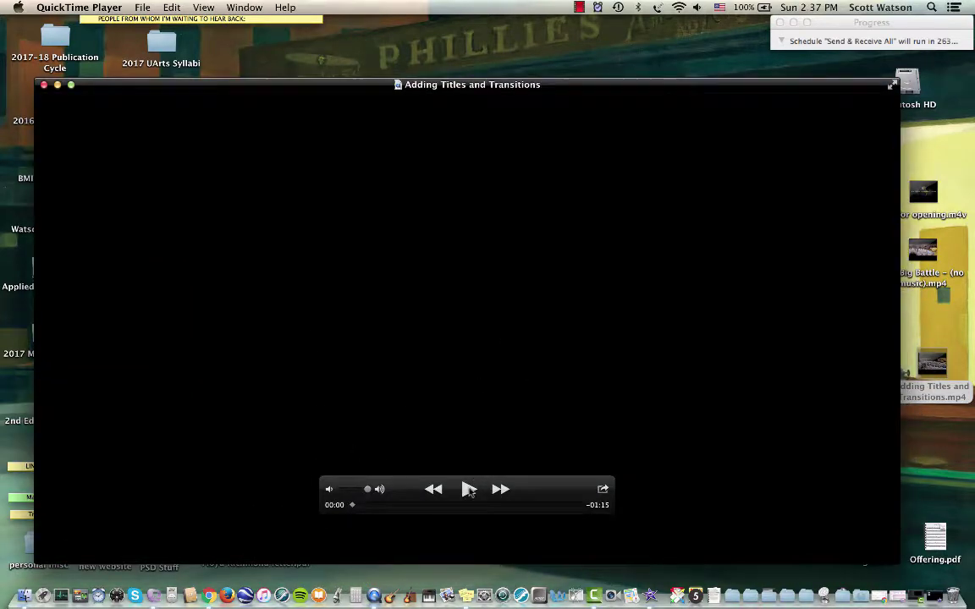
left_click(468, 490)
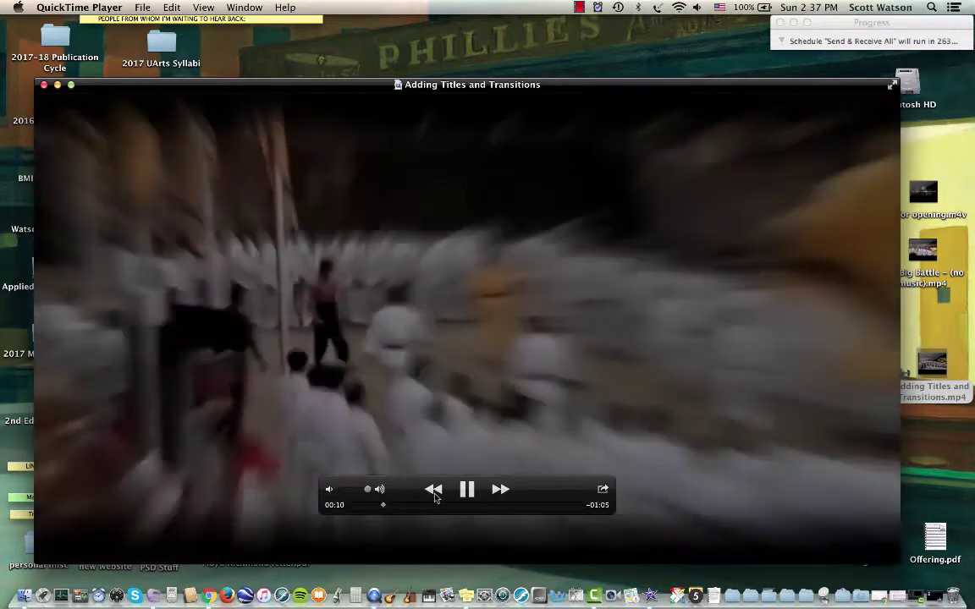
left_click(428, 505)
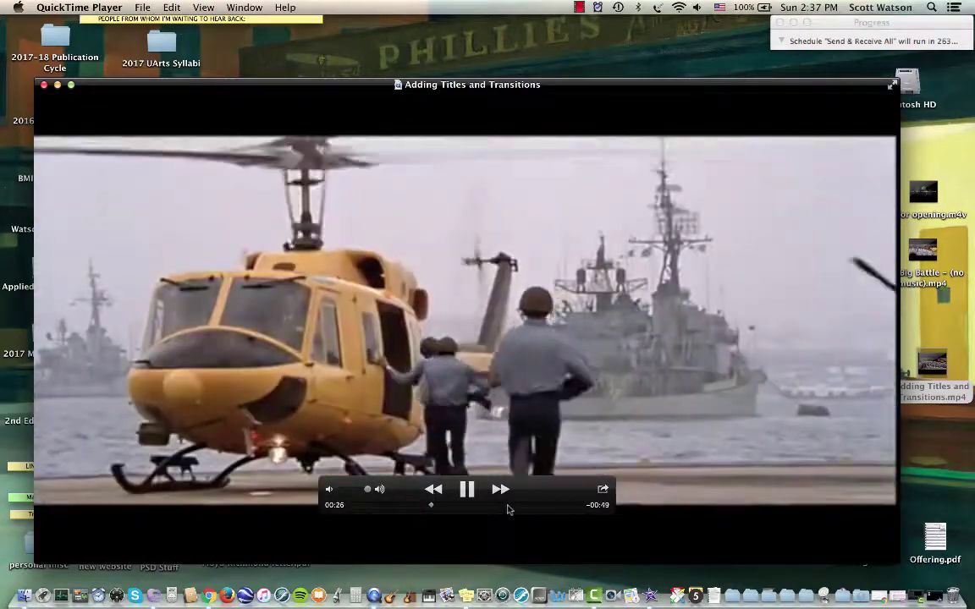
left_click_drag(509, 508, 555, 507)
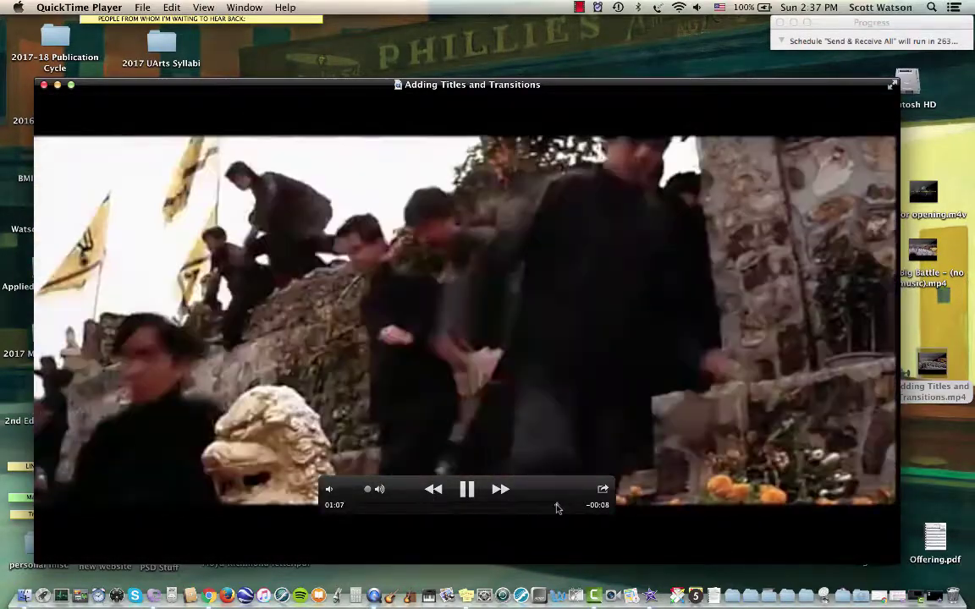
left_click(571, 506)
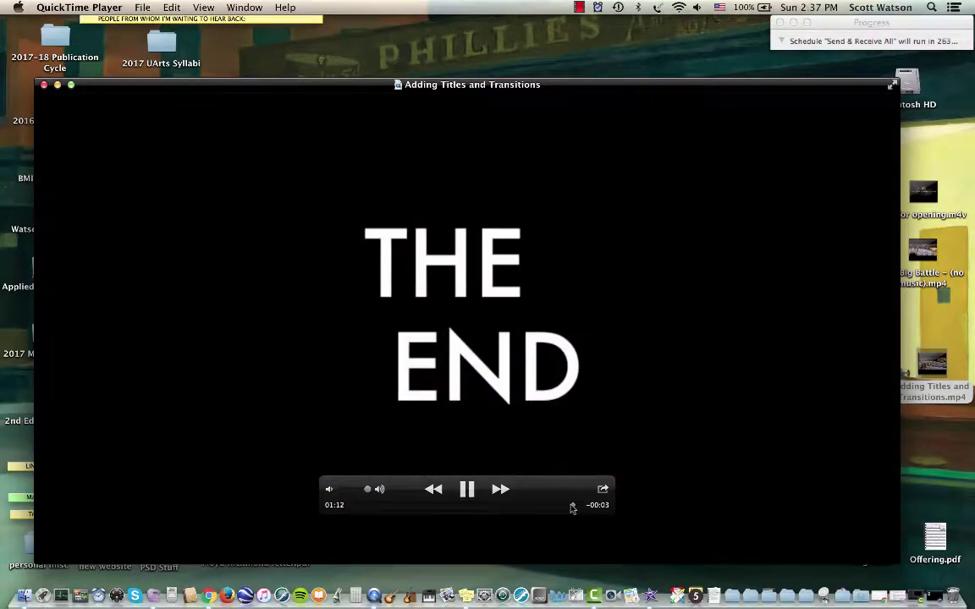